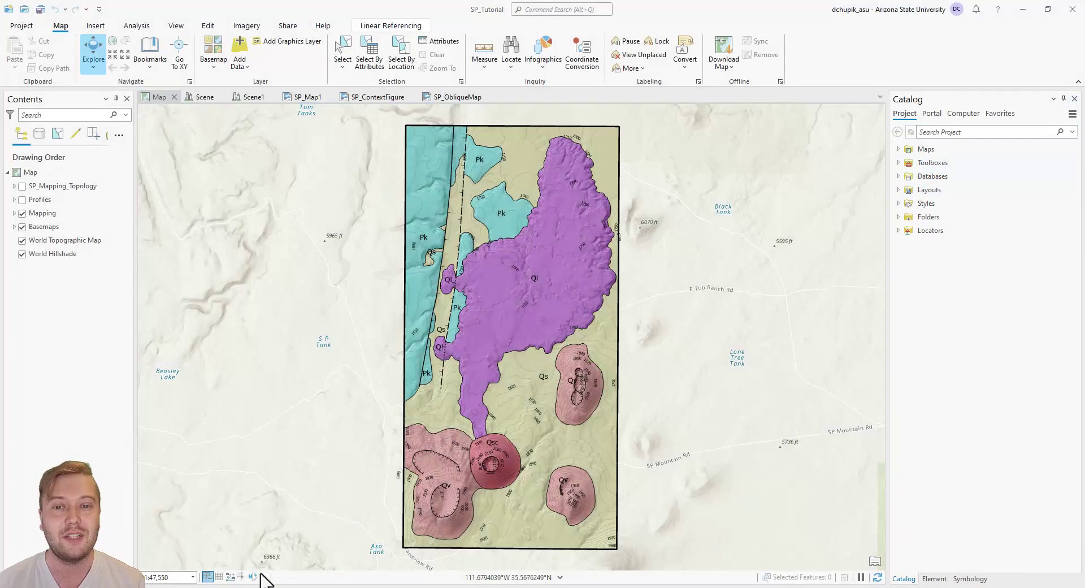
Expand Databases, SP_Tutorial.gdb, Layouts and Folders in the Catalog to review the project's contents.
left_click(898, 176)
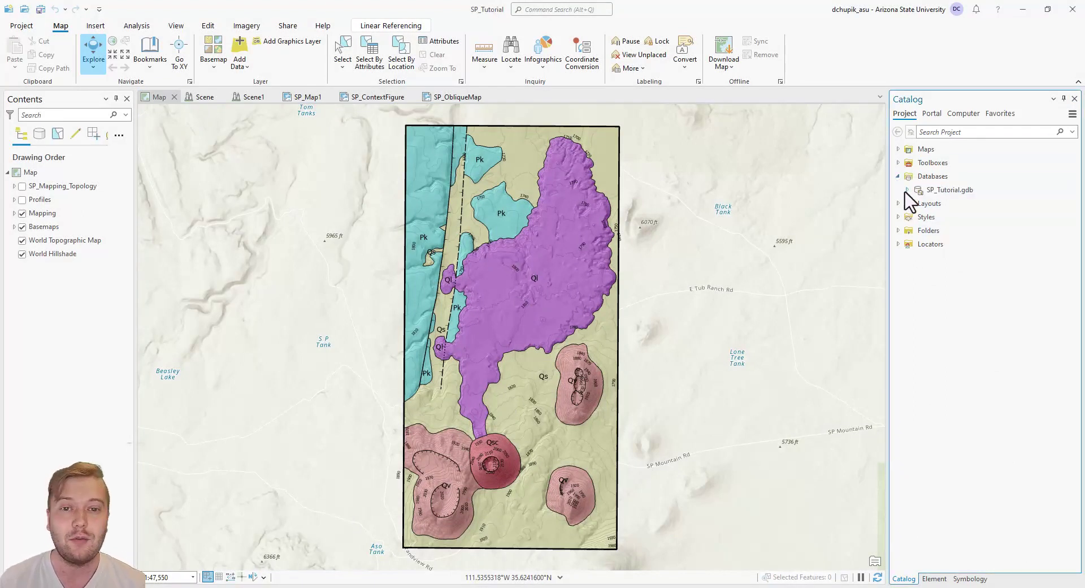
left_click(906, 190)
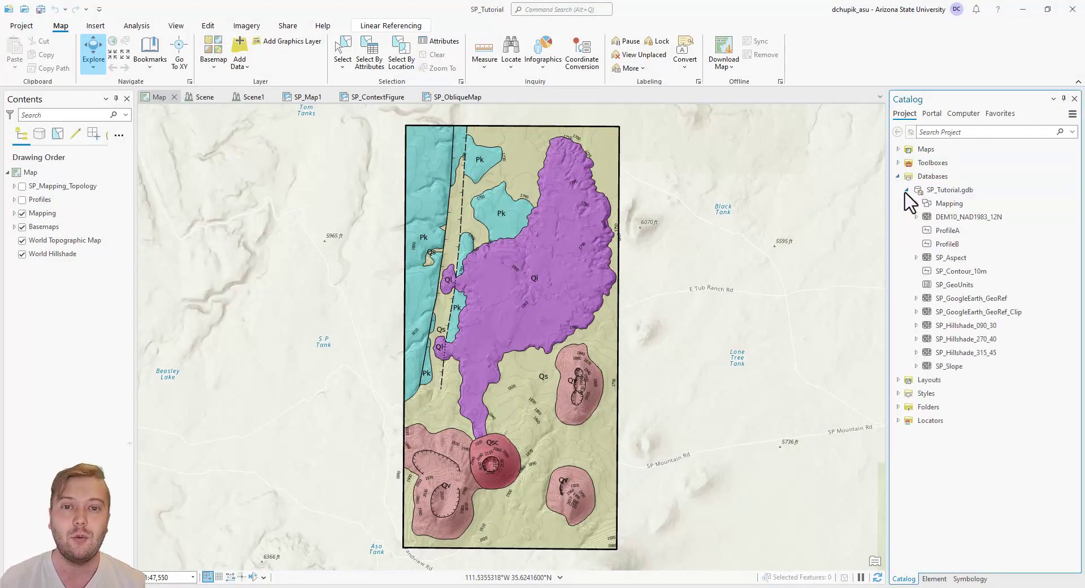
left_click(898, 380)
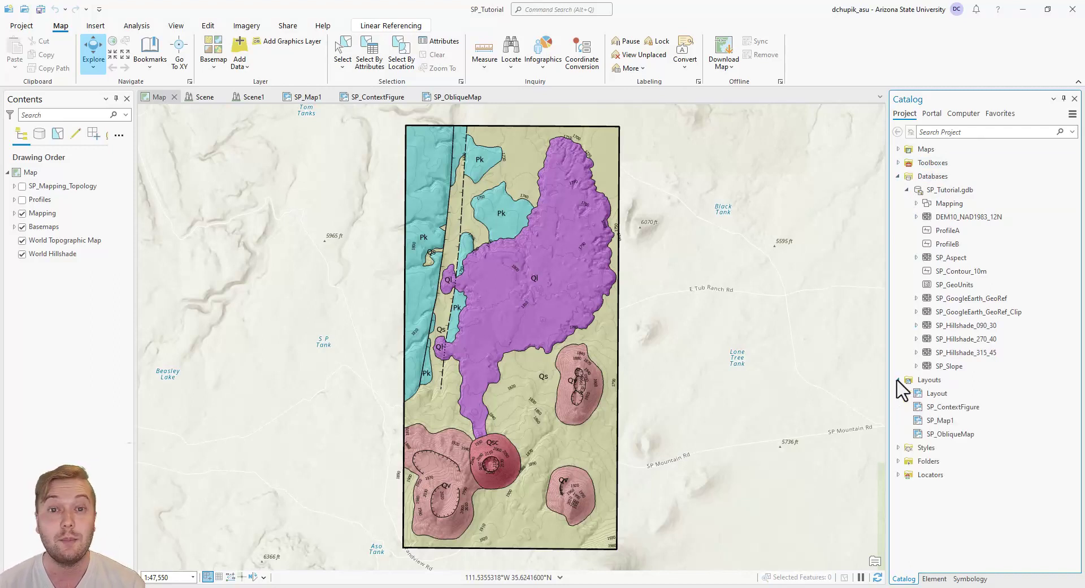
left_click(898, 461)
left_click(898, 461)
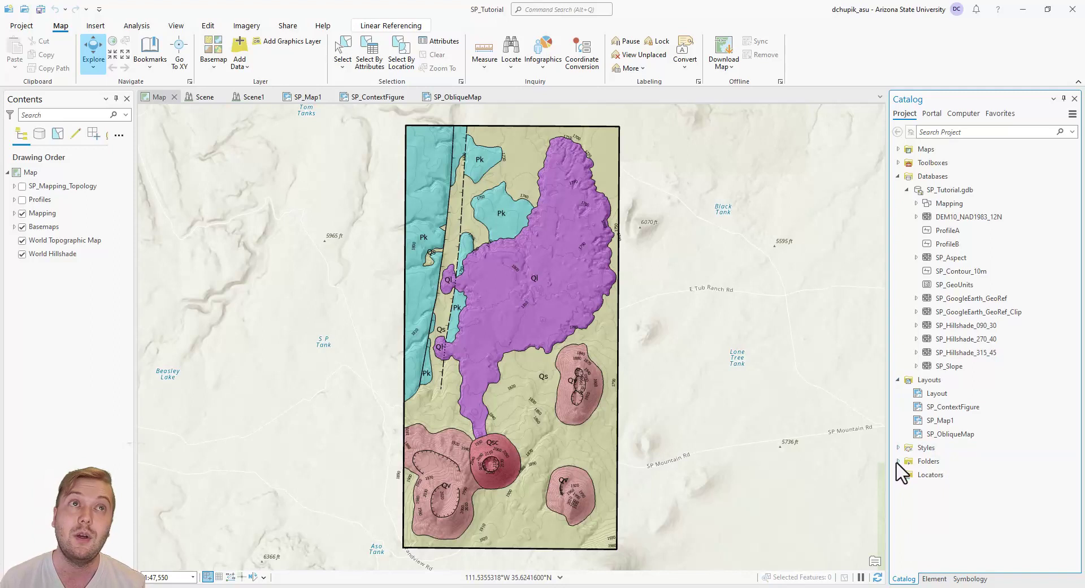
left_click(898, 462)
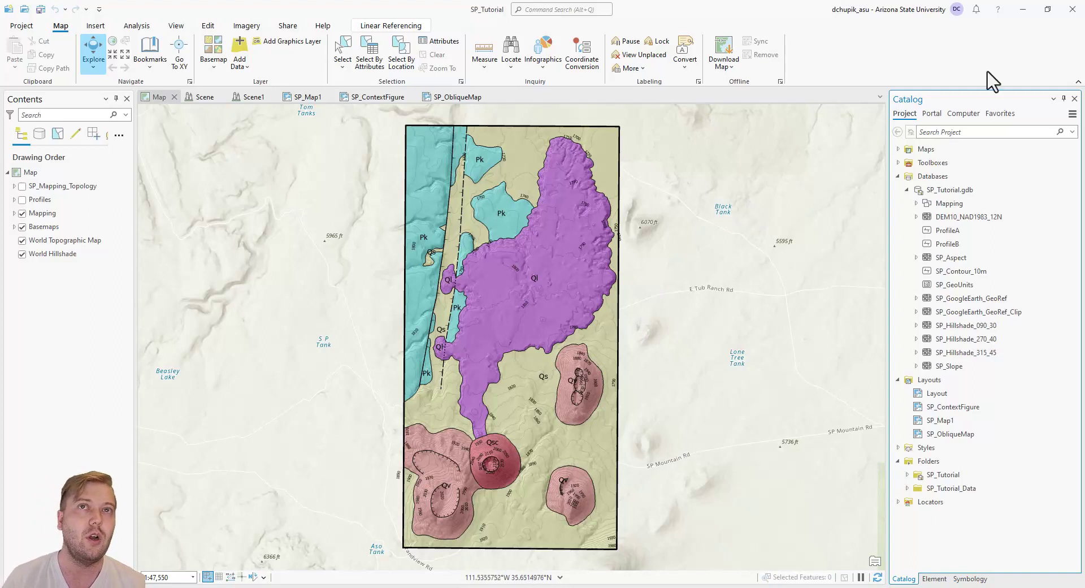
Minimize the ArcGIS Pro window to reveal the Windows desktop.
left_click(1024, 9)
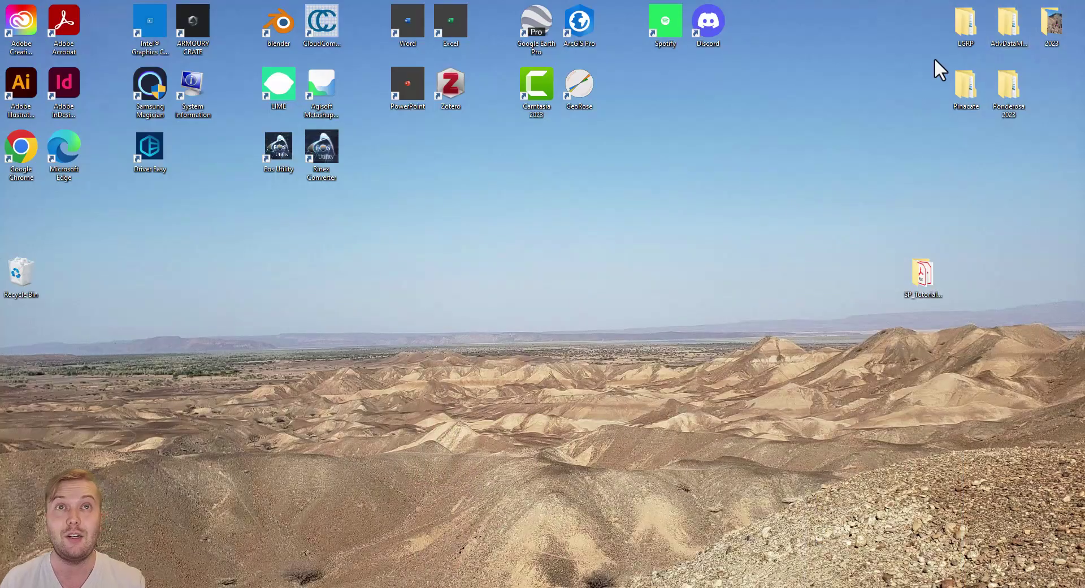
Create a desktop folder named SP_Tutorial_FINAL and open it in File Explorer.
right_click(716, 243)
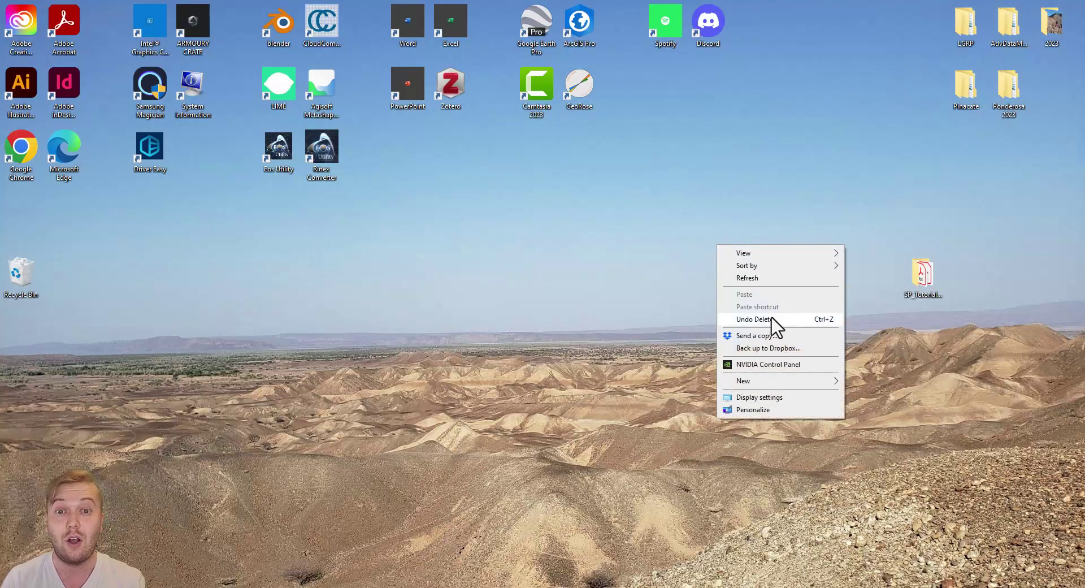
mouse_move(755, 381)
left_click(870, 382)
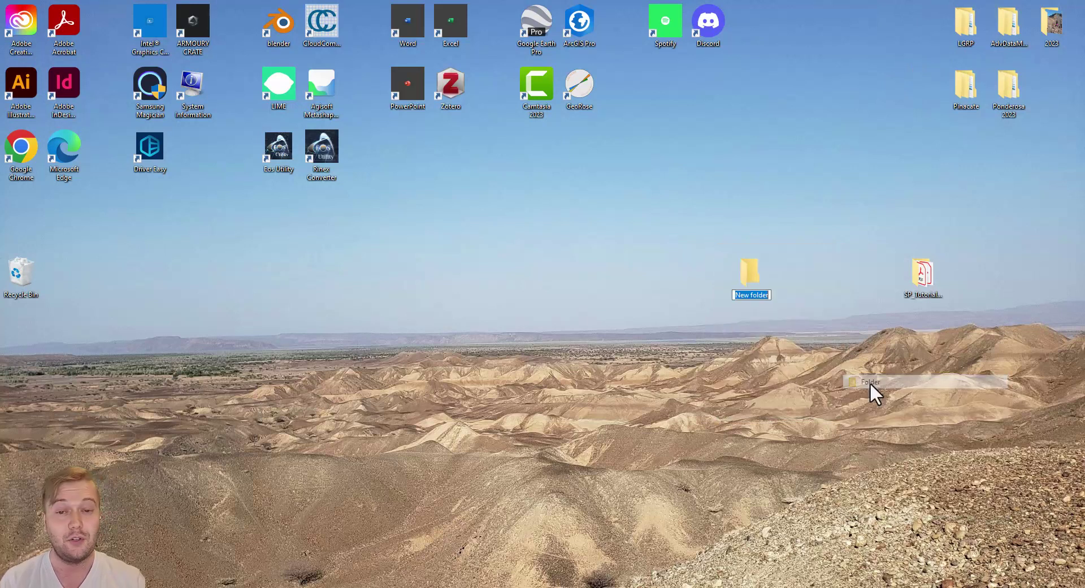
type("S")
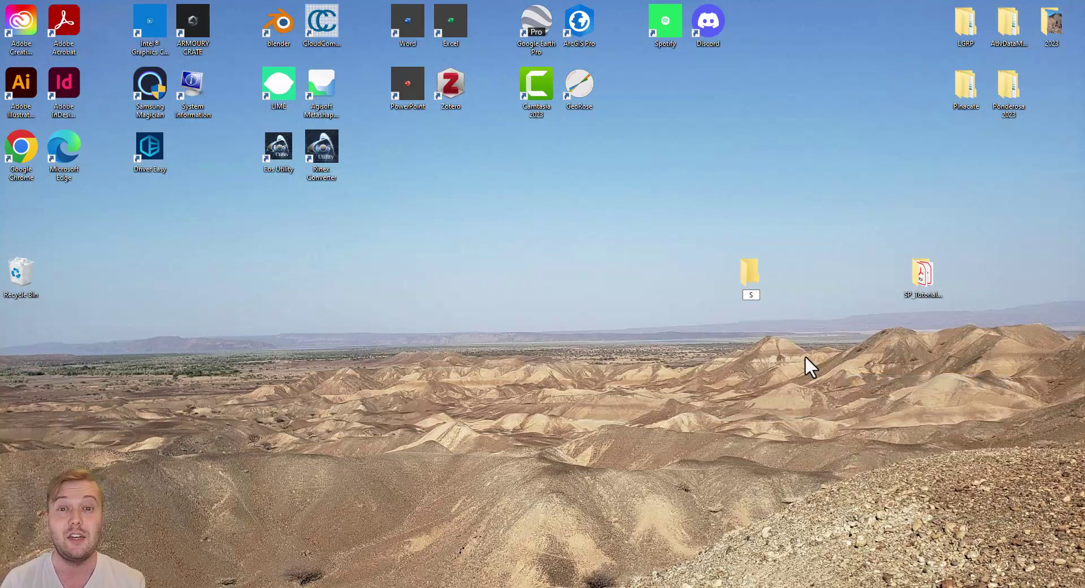
type("P_Tu")
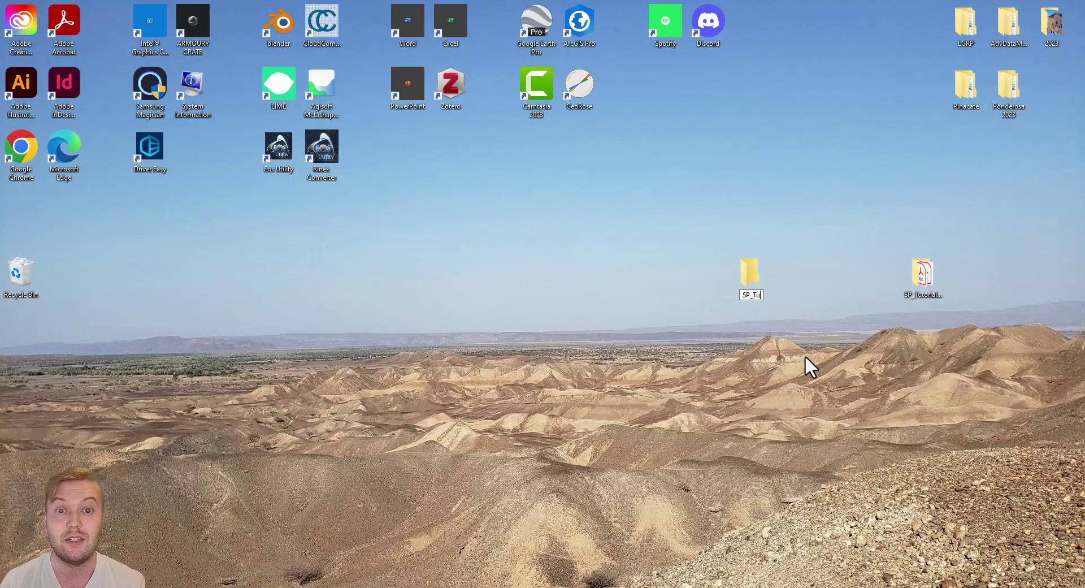
type("torial")
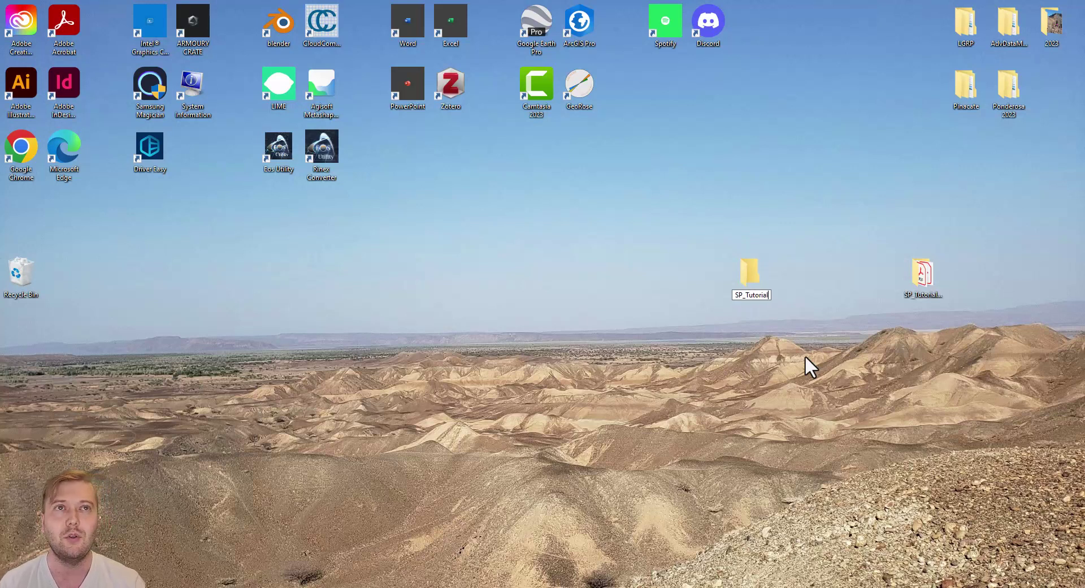
type("_")
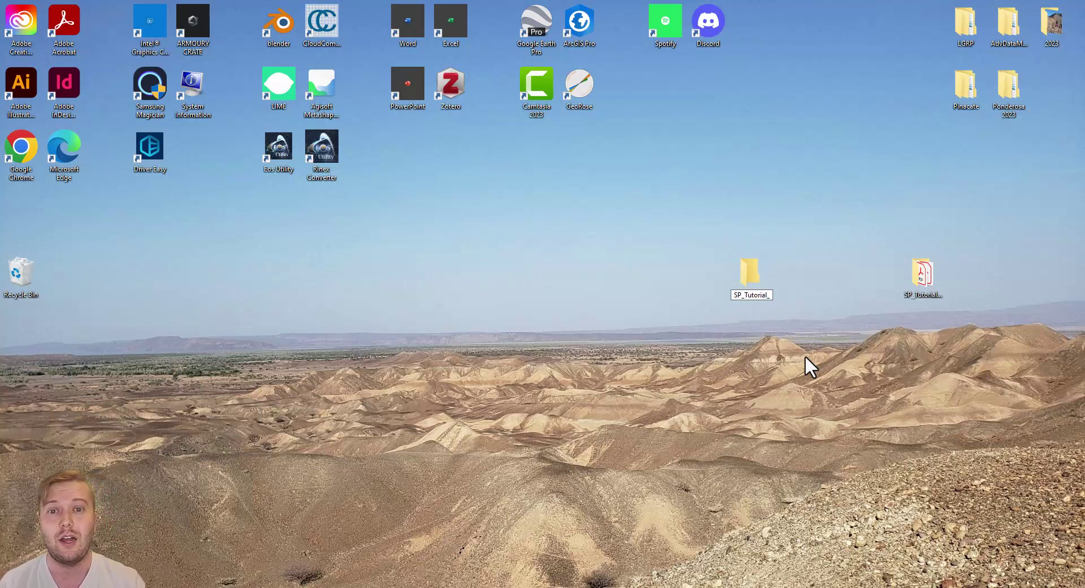
type("FINAL")
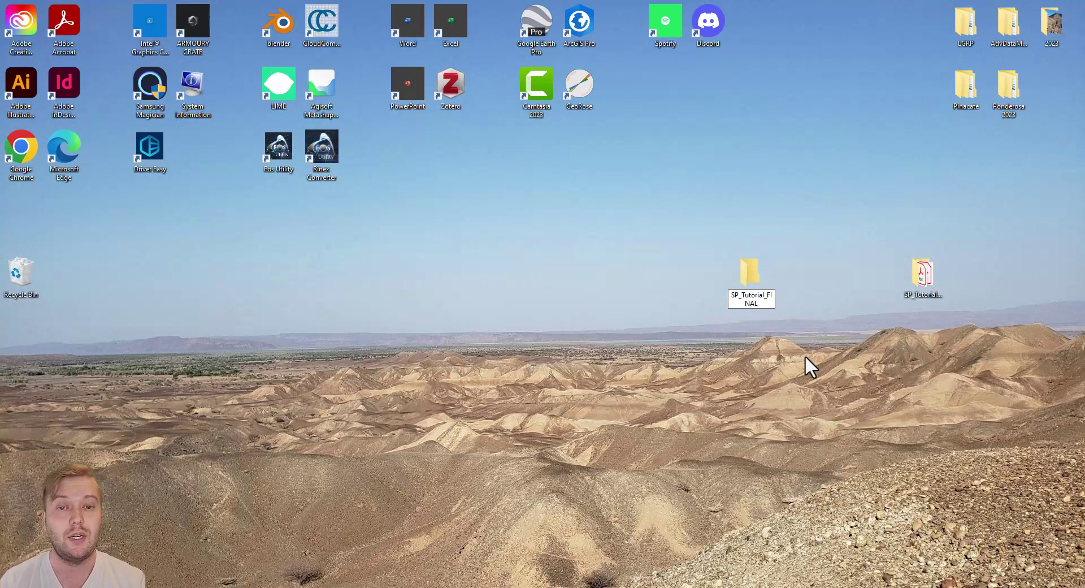
key("Return")
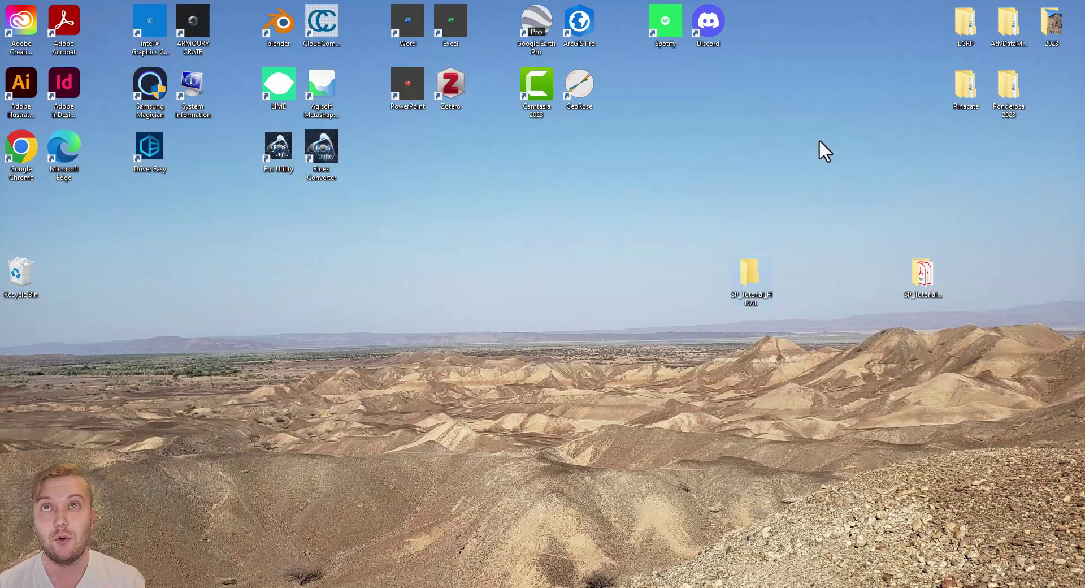
double_click(744, 270)
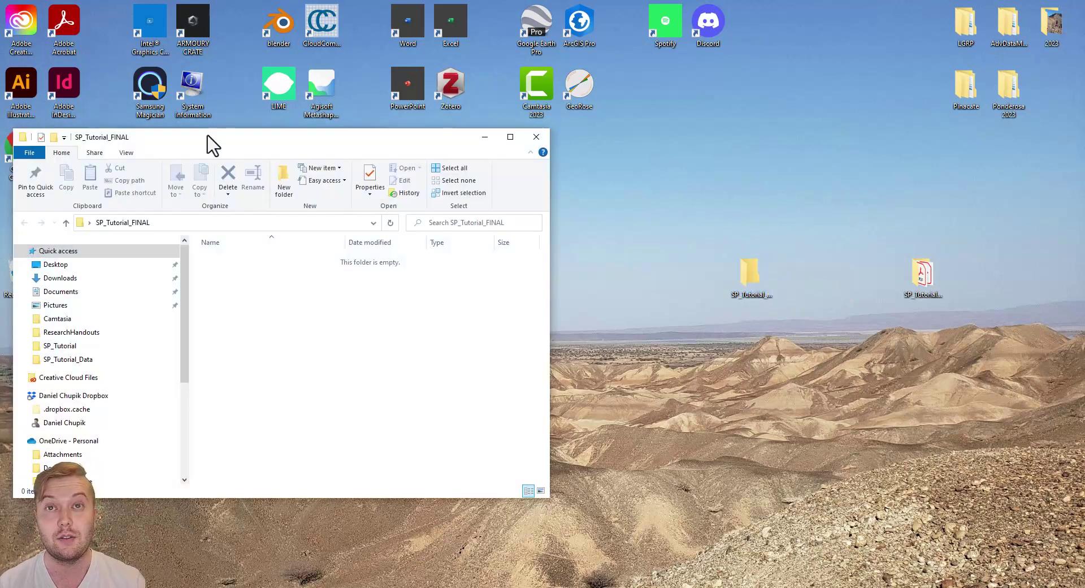
Place the SP_Tutorial_FINAL window beside the SP_Tutorial project folder window.
left_click_drag(272, 143, 713, 145)
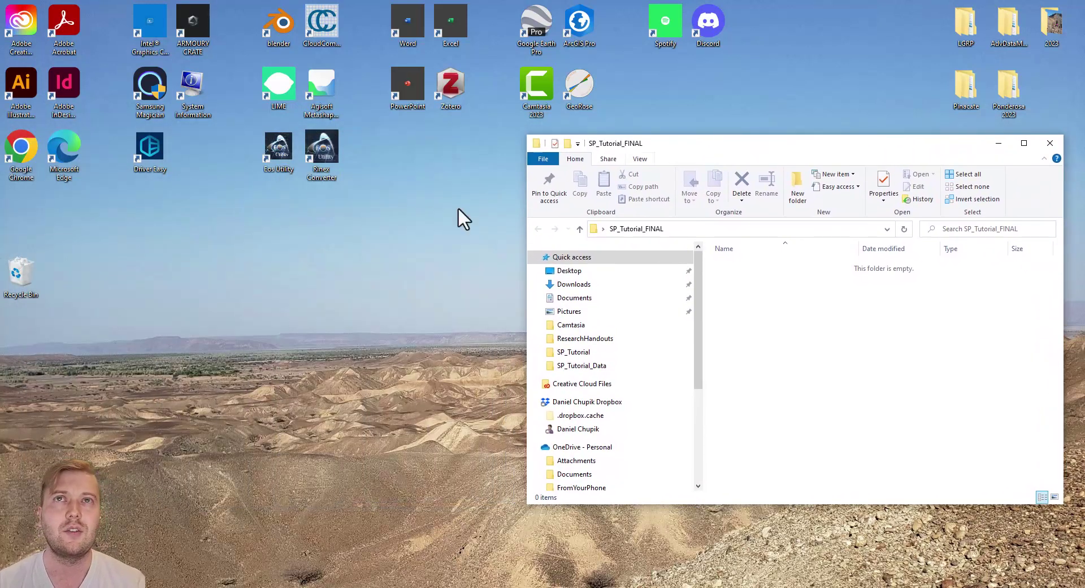
key("alt+F4")
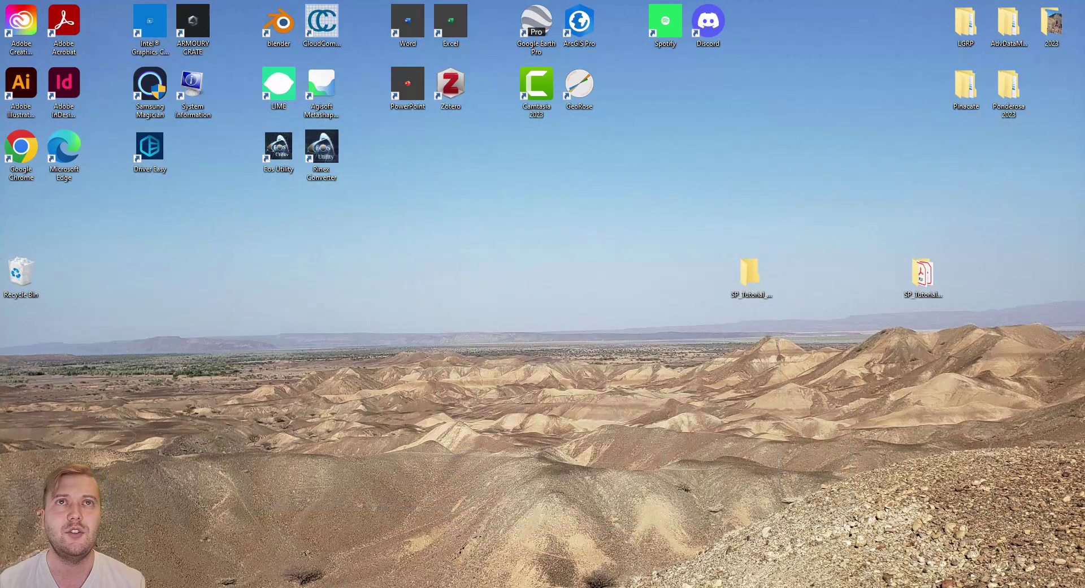
key("alt+Tab")
key("alt+Tab")
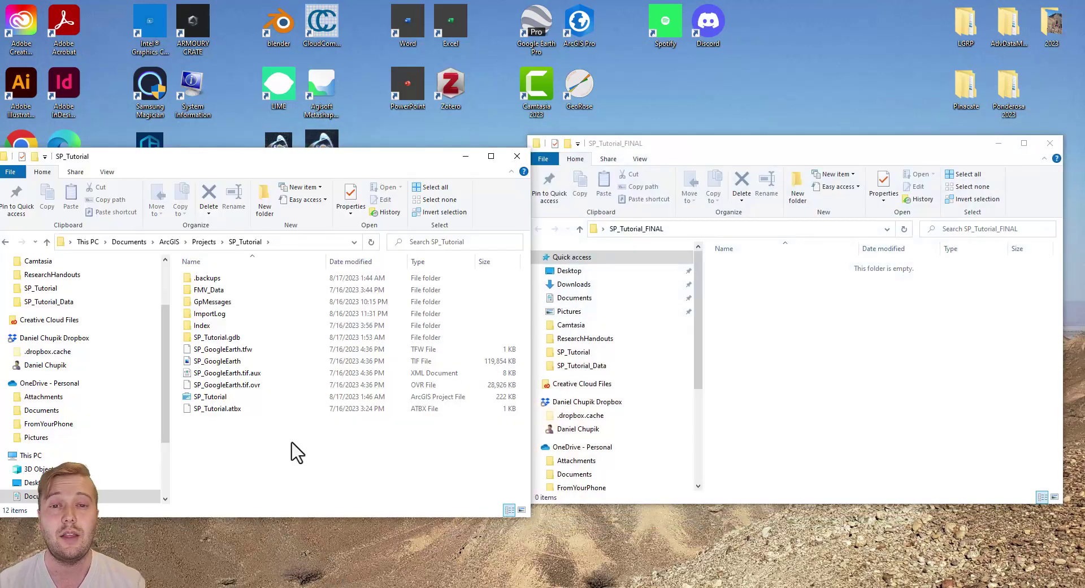
Create a 01_GIS_Files subfolder and select all 12 items in the SP_Tutorial folder.
right_click(824, 318)
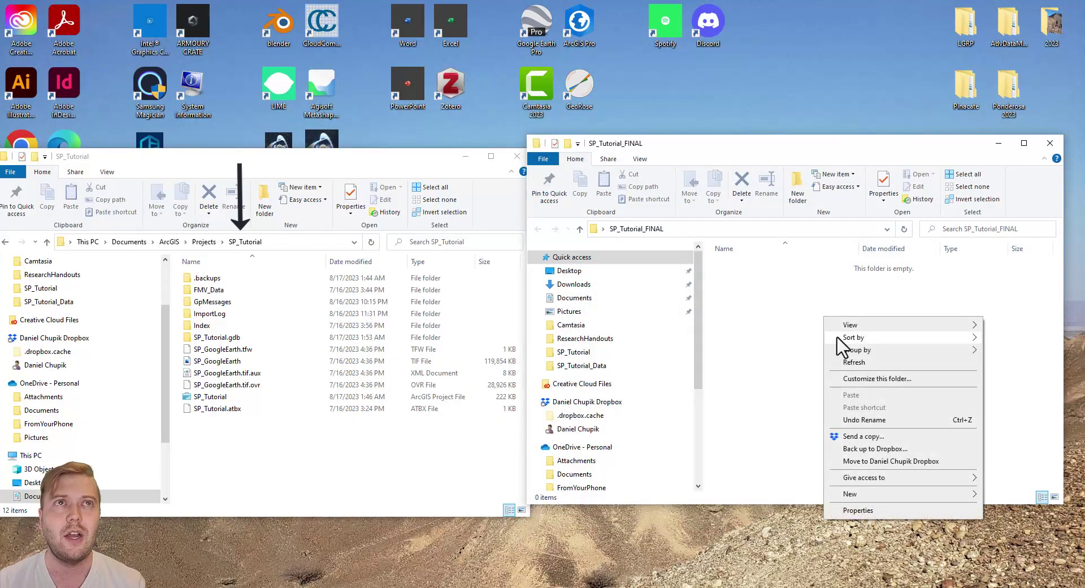
mouse_move(859, 495)
left_click(740, 364)
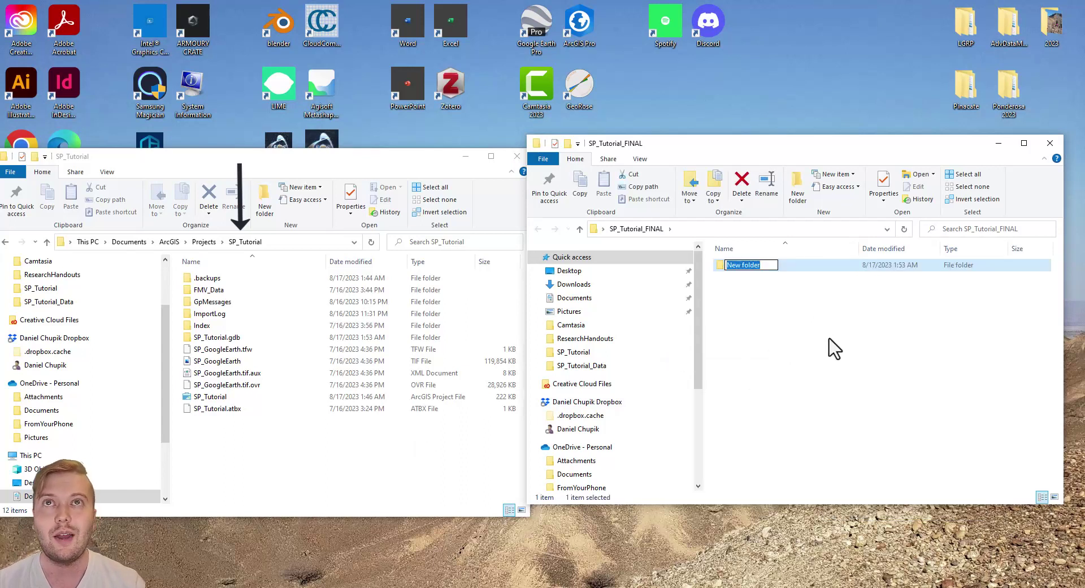
type("01_")
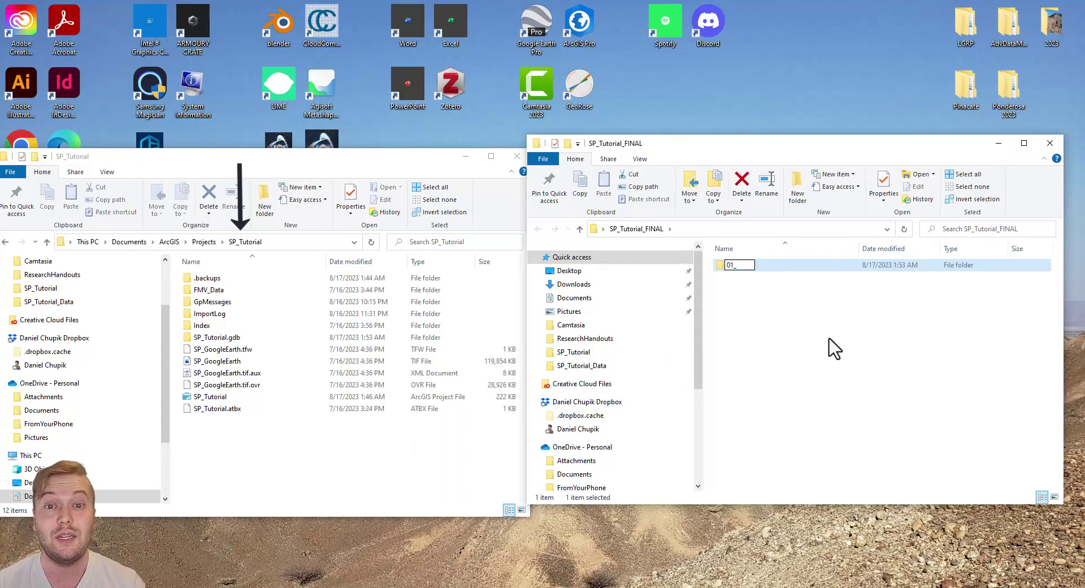
type("GIS")
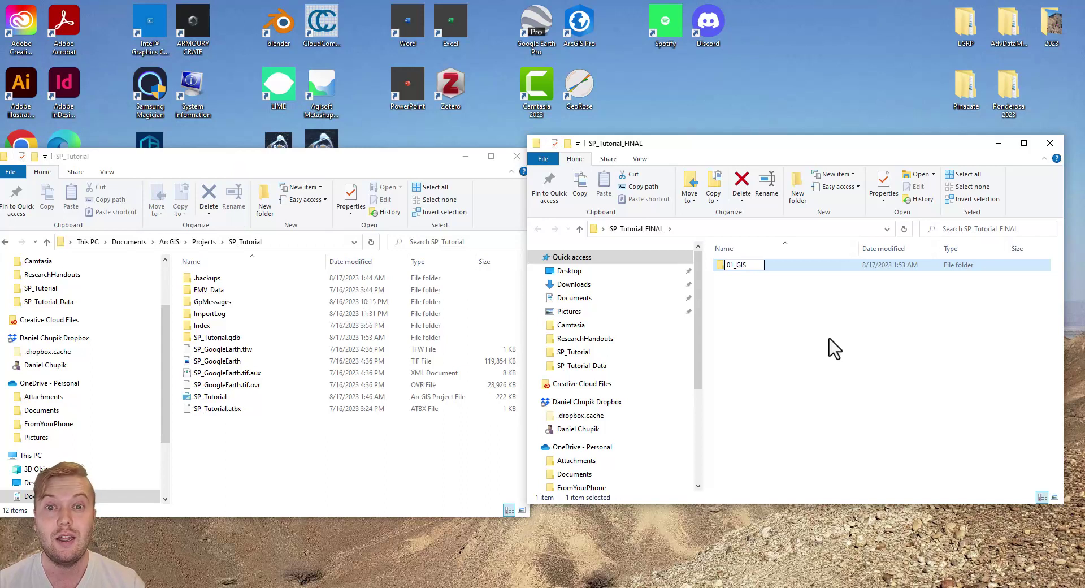
type("_Files")
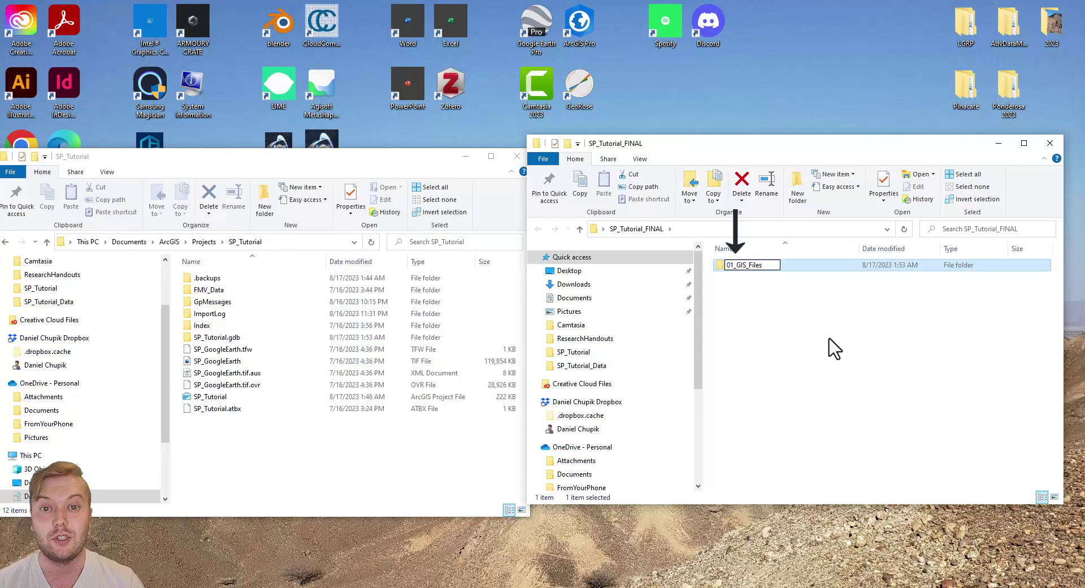
left_click(780, 354)
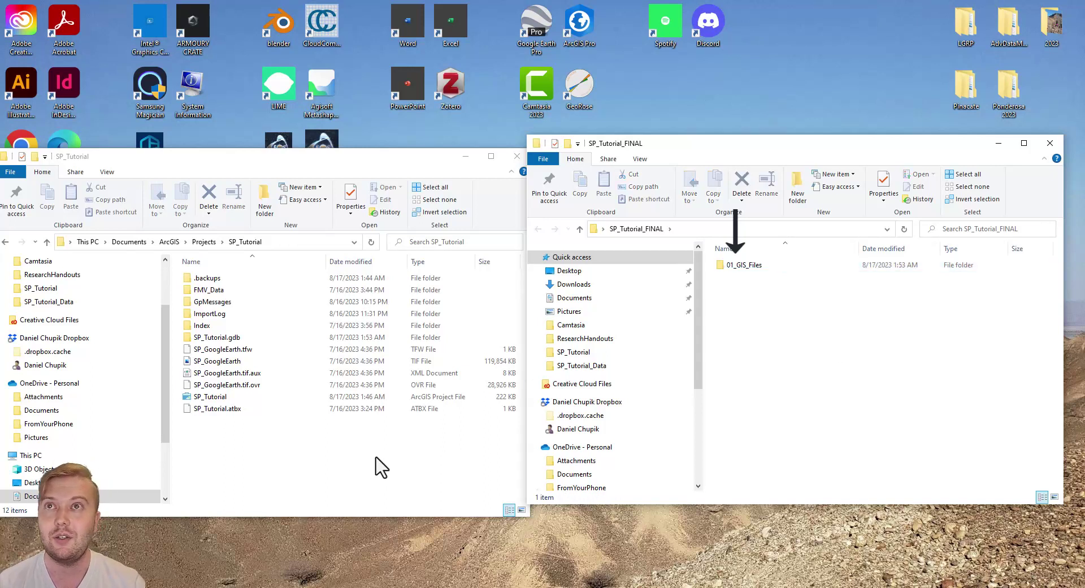
left_click_drag(378, 453, 220, 277)
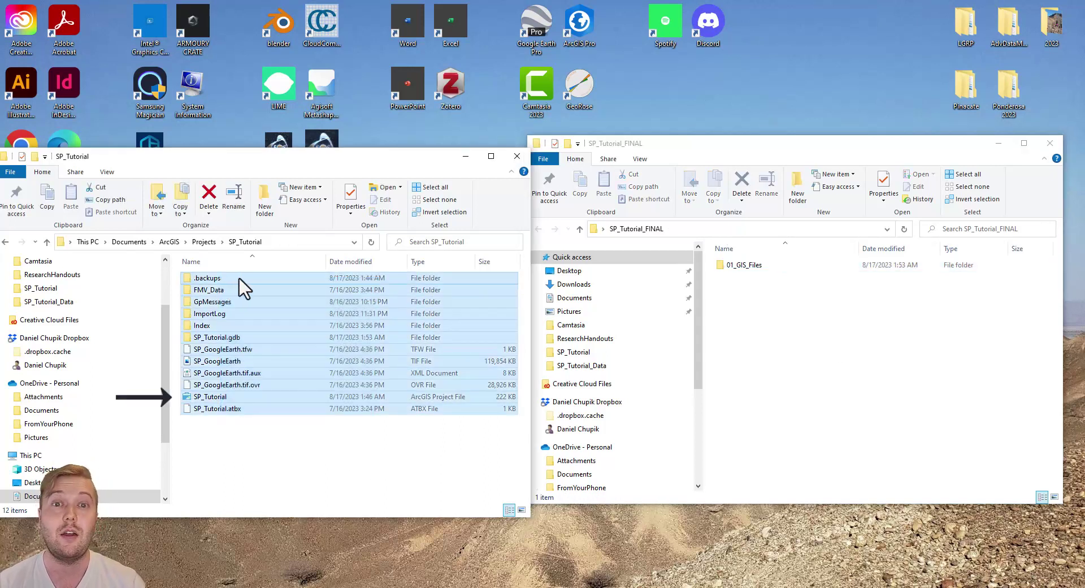
Copy the 12 SP_Tutorial project items into 01_GIS_Files.
right_click(241, 277)
left_click(281, 472)
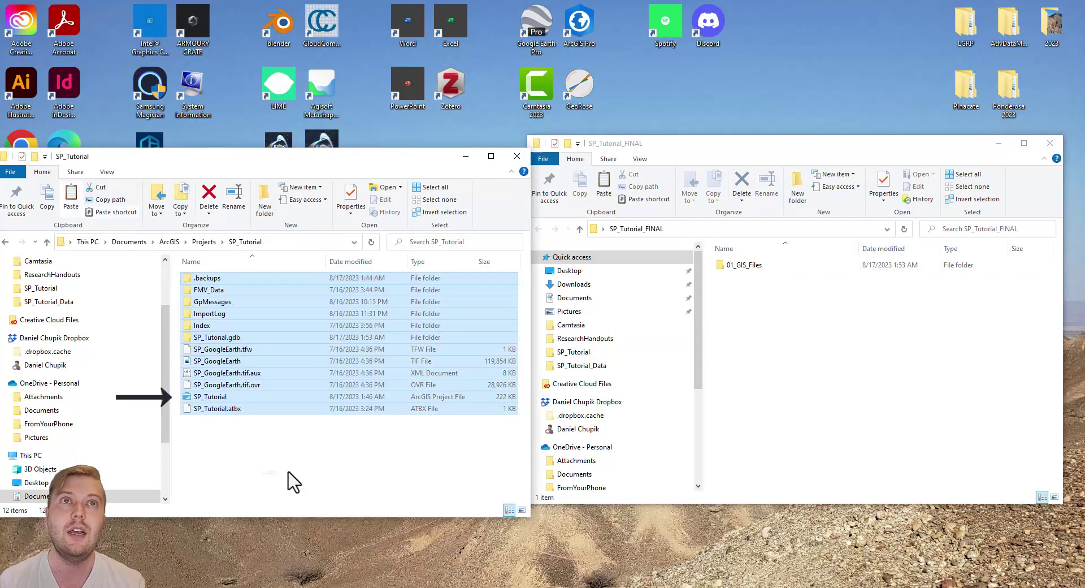
double_click(760, 267)
right_click(768, 307)
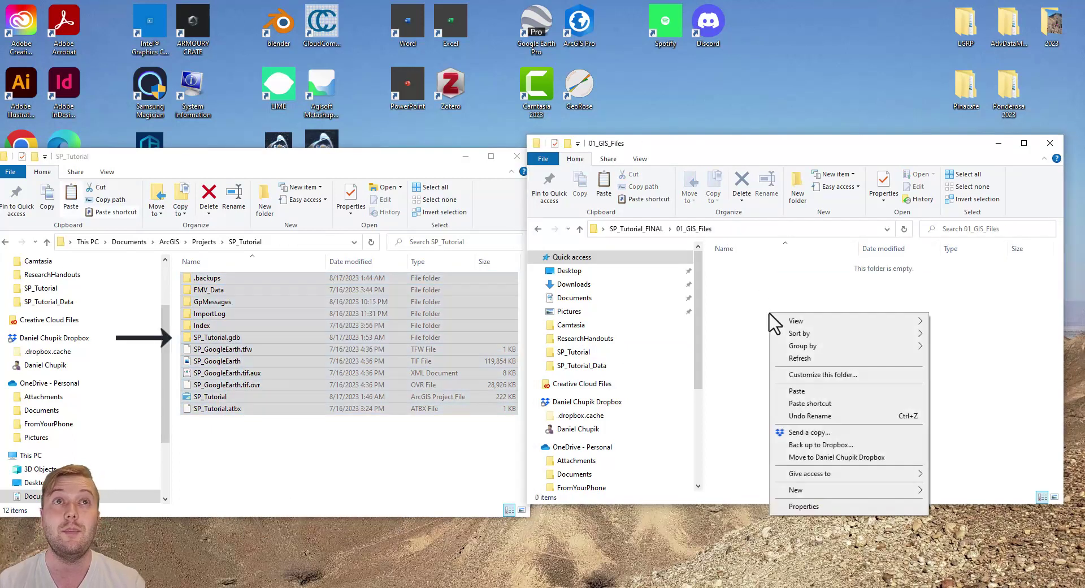
left_click(826, 393)
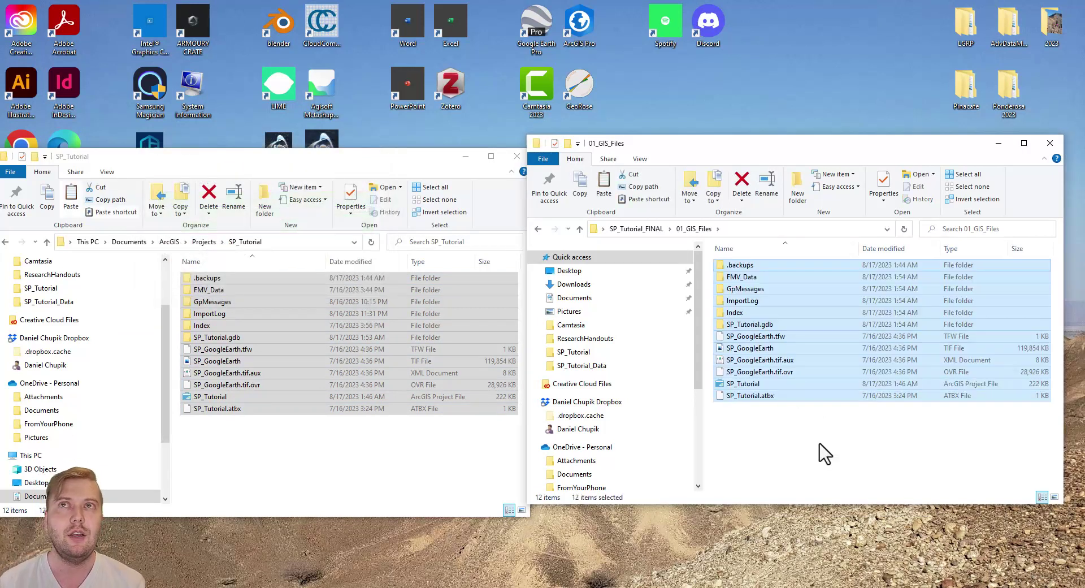
left_click(824, 452)
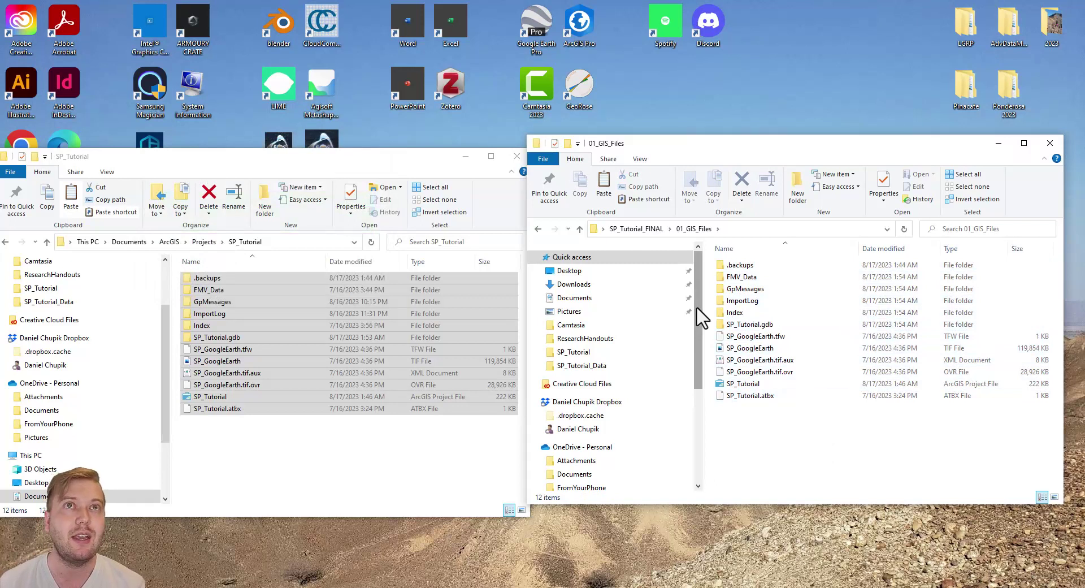
Create a LayerFiles subfolder inside 01_GIS_Files.
right_click(769, 446)
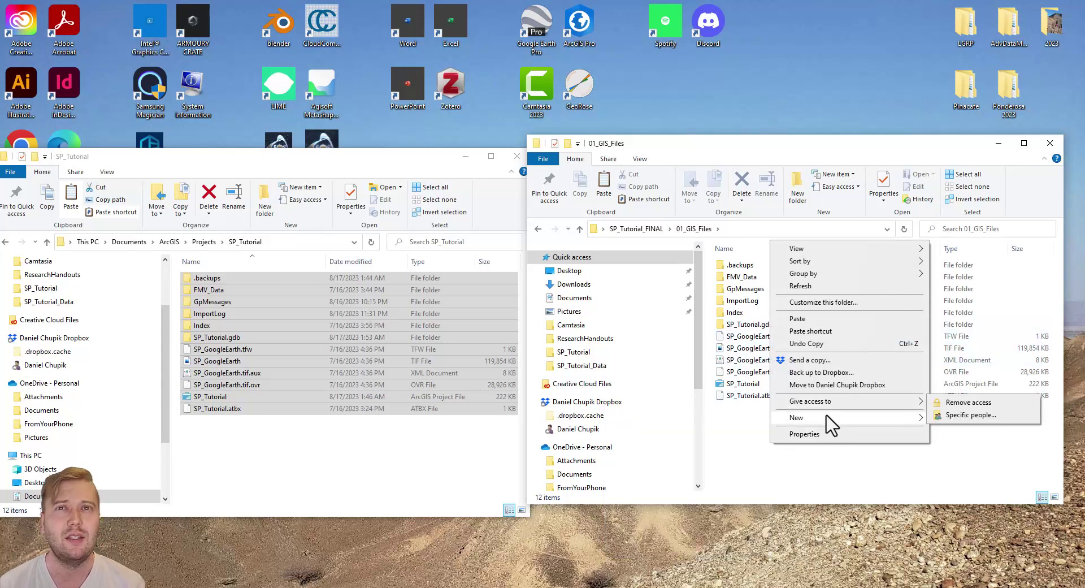
mouse_move(817, 426)
left_click(724, 370)
type("Layer")
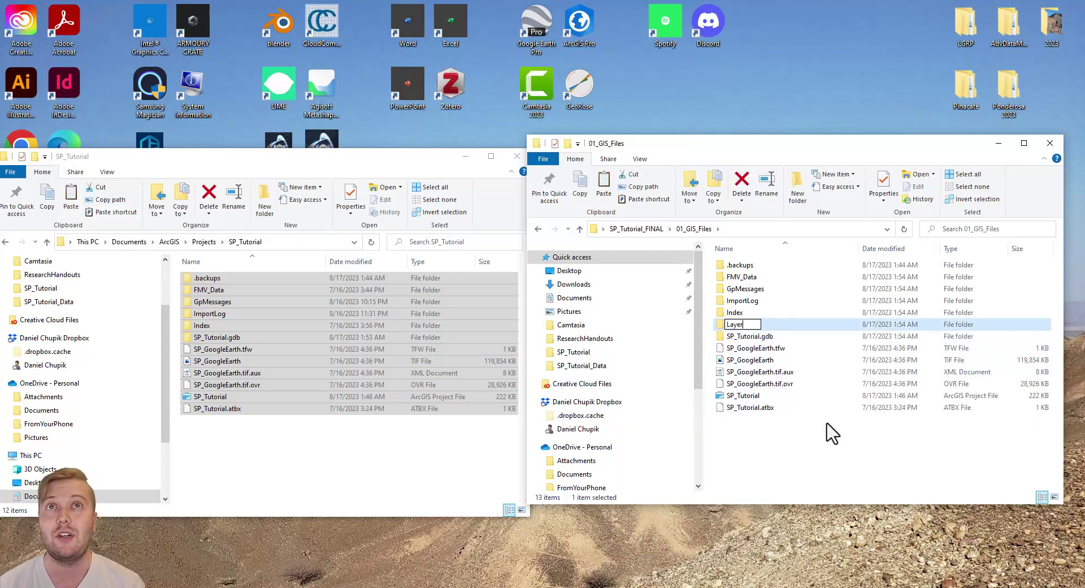
type("Files")
key("Return")
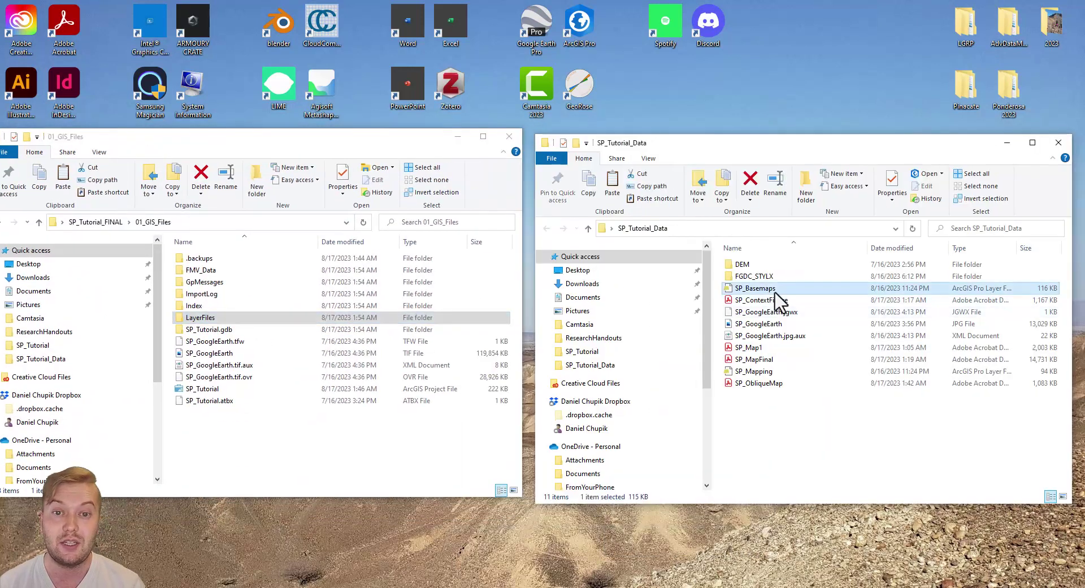
Copy the SP_Basemaps layer file into the LayerFiles folder.
double_click(247, 315)
right_click(249, 299)
left_click(280, 378)
left_click(757, 371)
key("ctrl+c")
right_click(256, 300)
Copy SP_Mapping into LayerFiles and add a StyleFile folder to 01_GIS_Files.
left_click(316, 376)
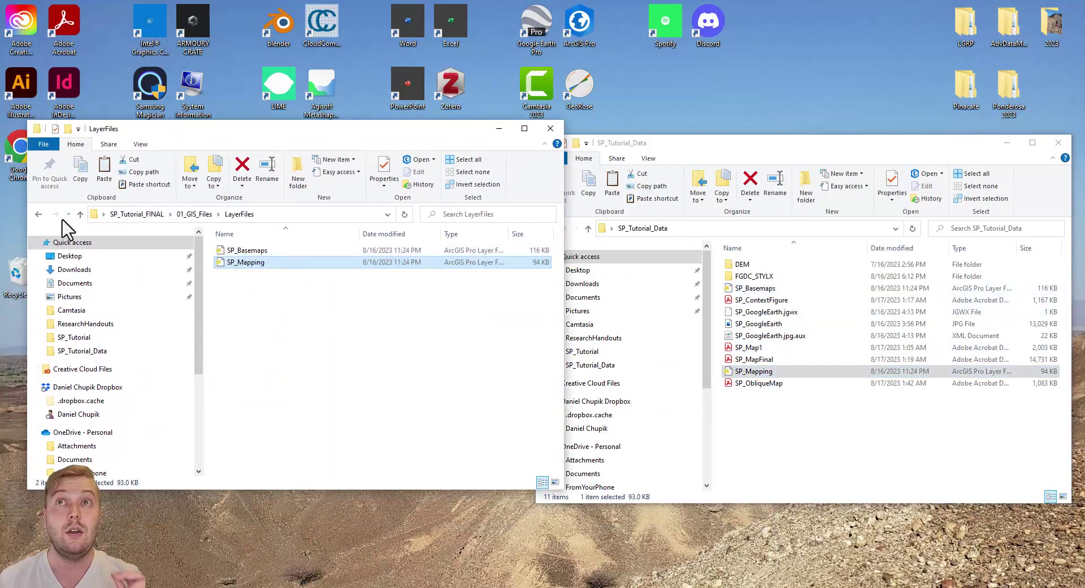
left_click(39, 214)
right_click(284, 438)
mouse_move(320, 416)
left_click(469, 418)
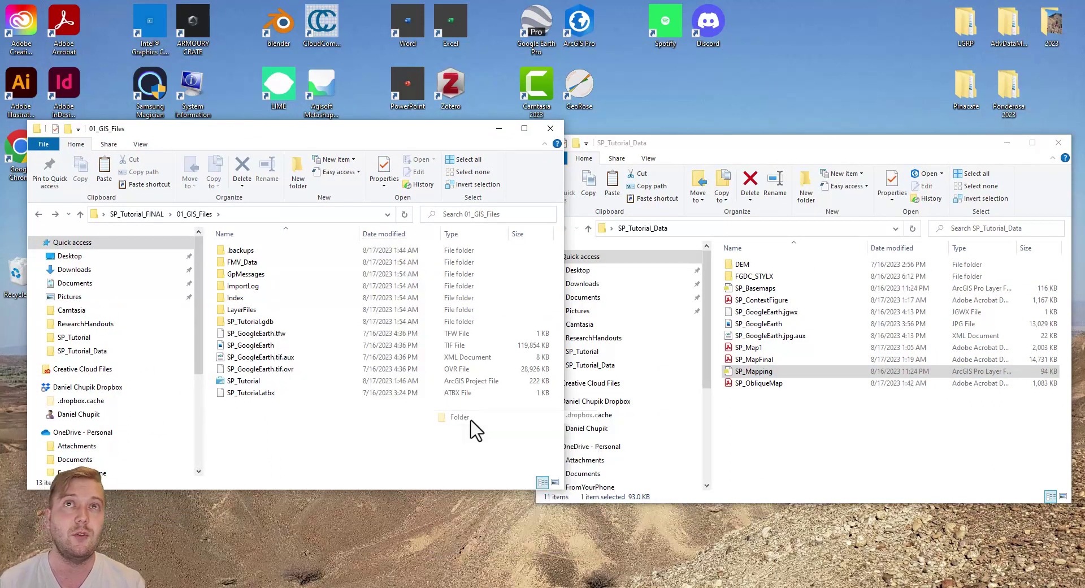
type("Styl")
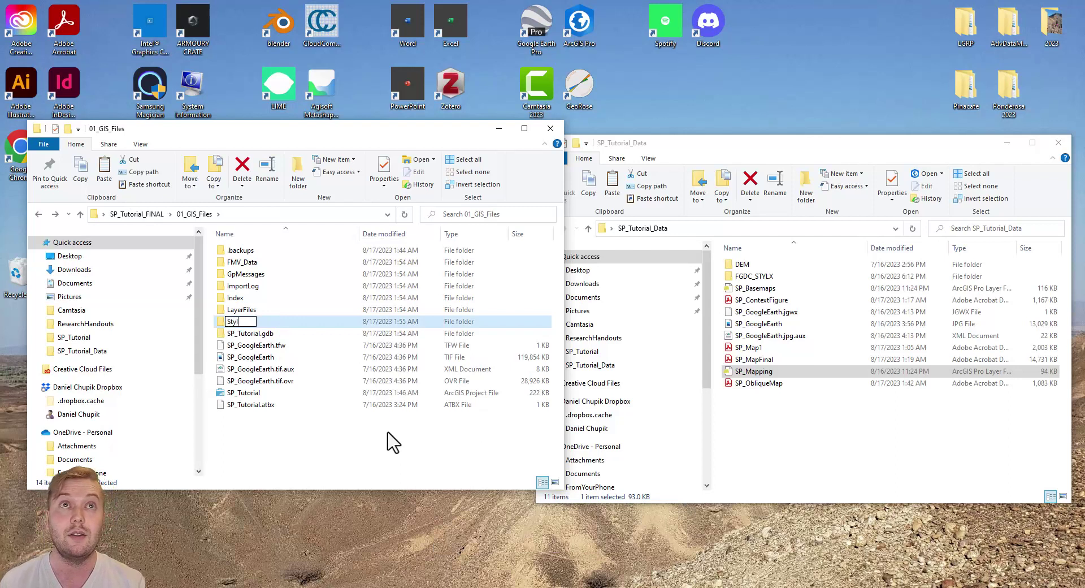
type("eFile")
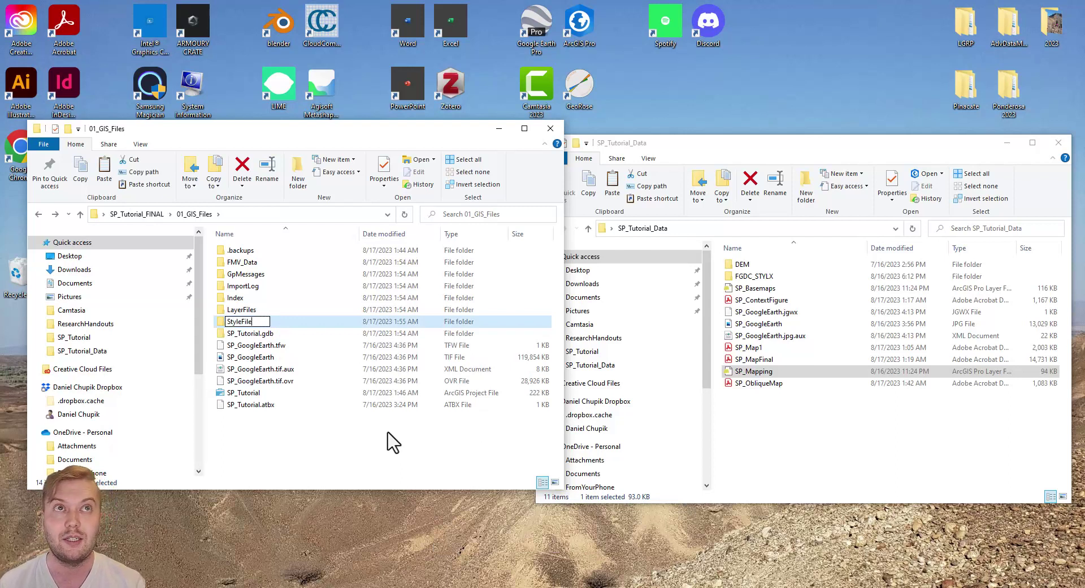
left_click(809, 462)
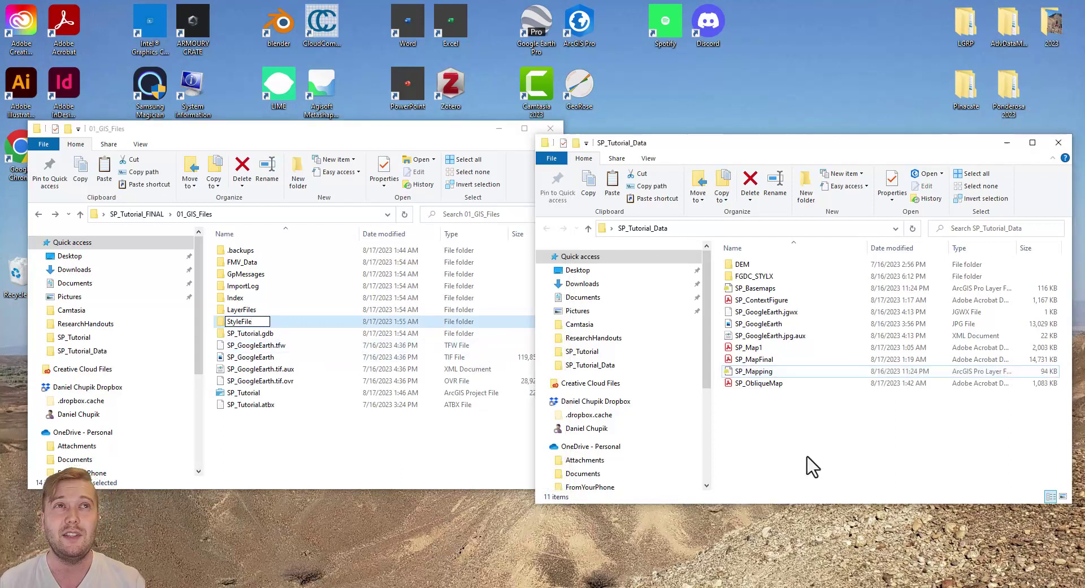
Copy the FGDC_STYLX folder from SP_Tutorial_Data into StyleFile.
left_click(789, 277)
right_click(778, 277)
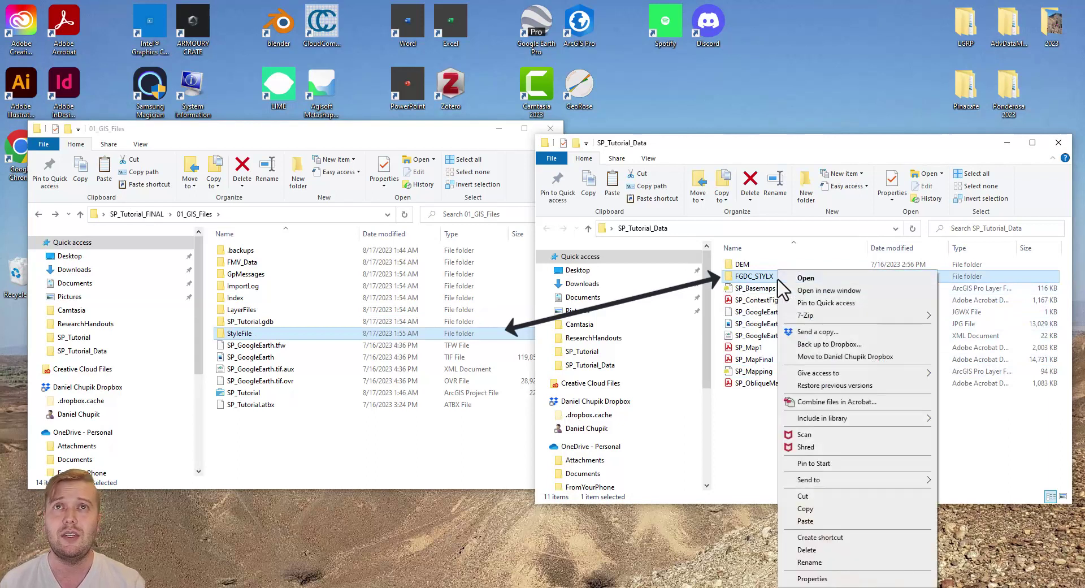
left_click(818, 509)
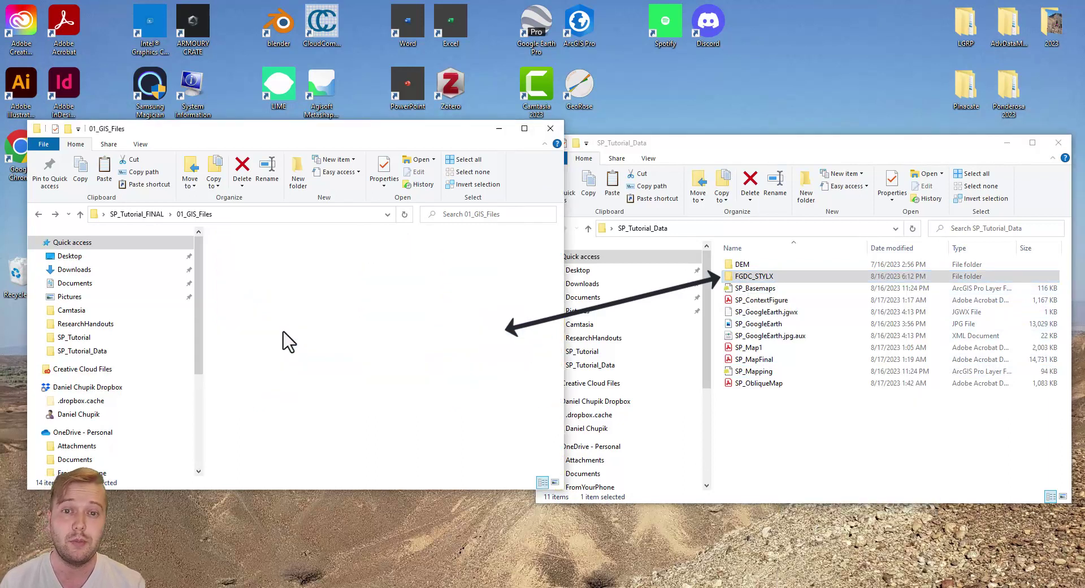
right_click(306, 286)
left_click(356, 374)
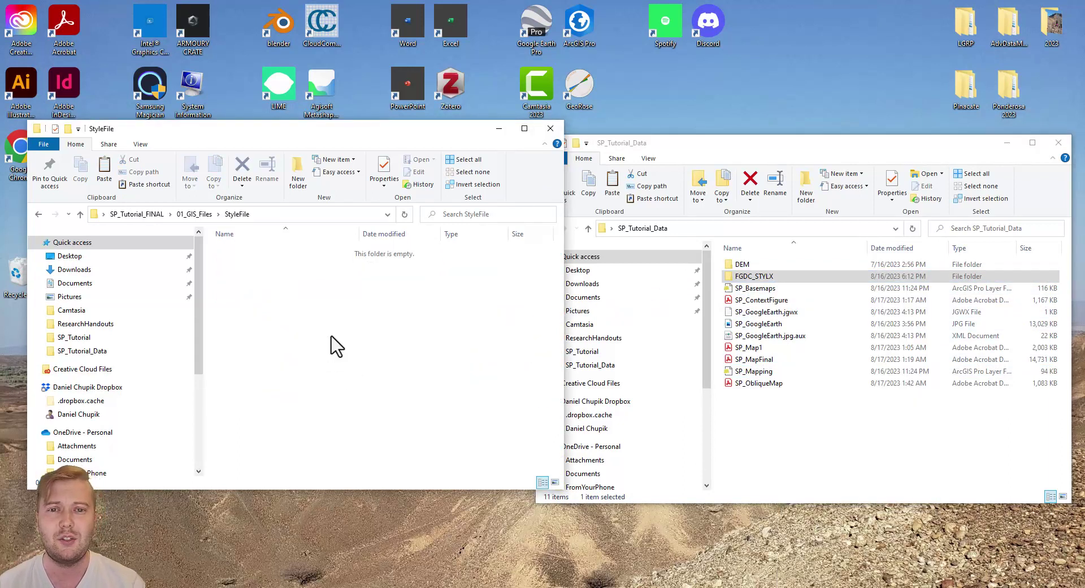
left_click(39, 214)
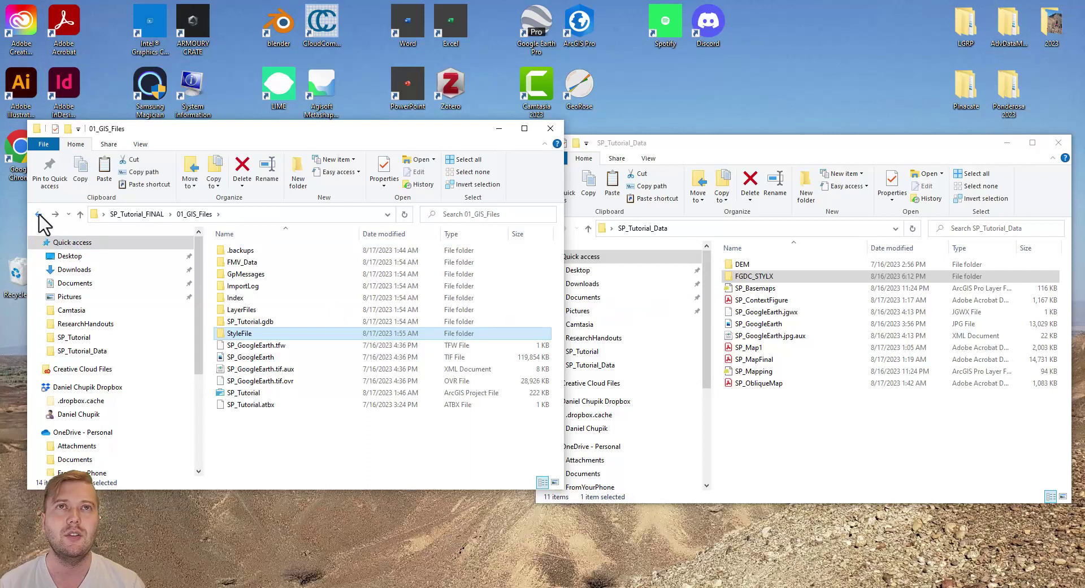
Create an OriginalData folder inside 01_GIS_Files.
right_click(253, 443)
mouse_move(305, 418)
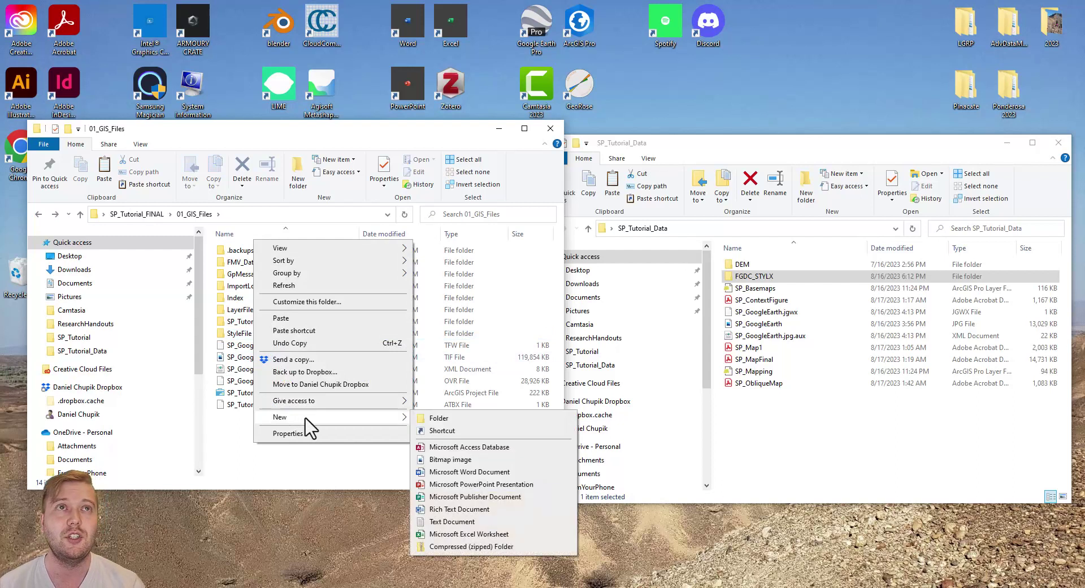
left_click(441, 418)
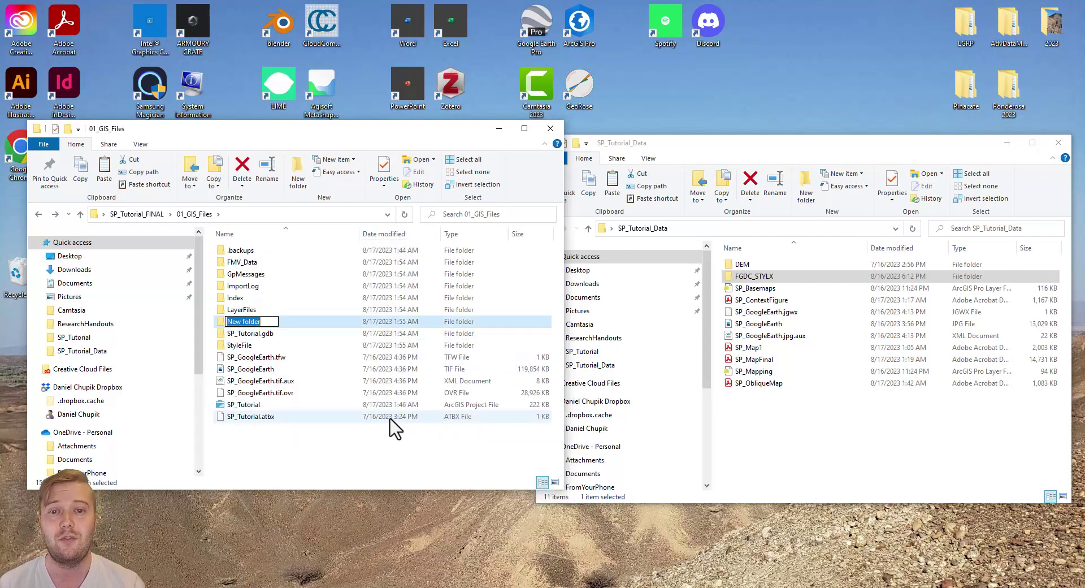
type("Origina")
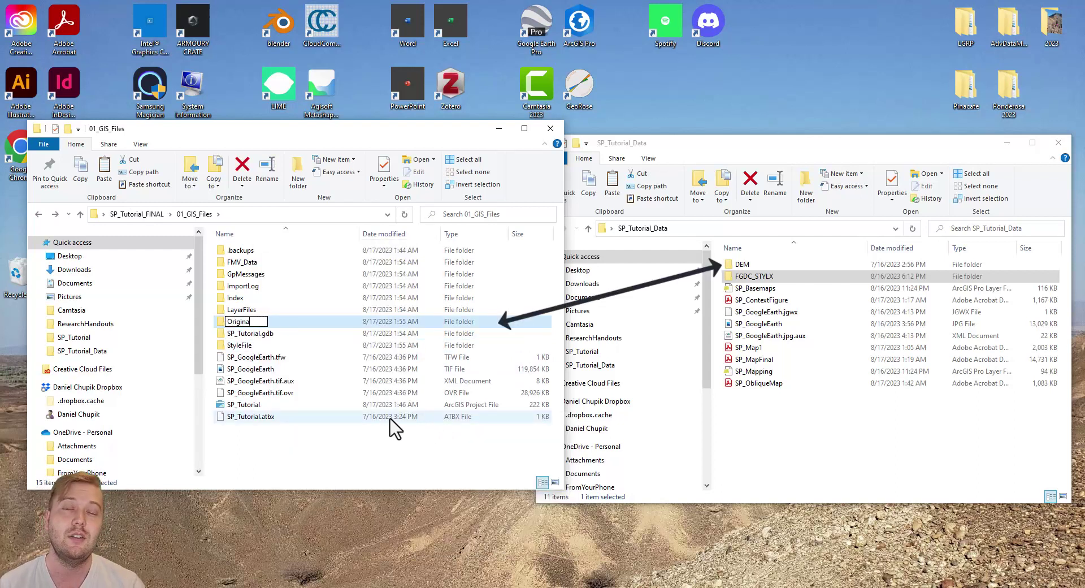
type("lData")
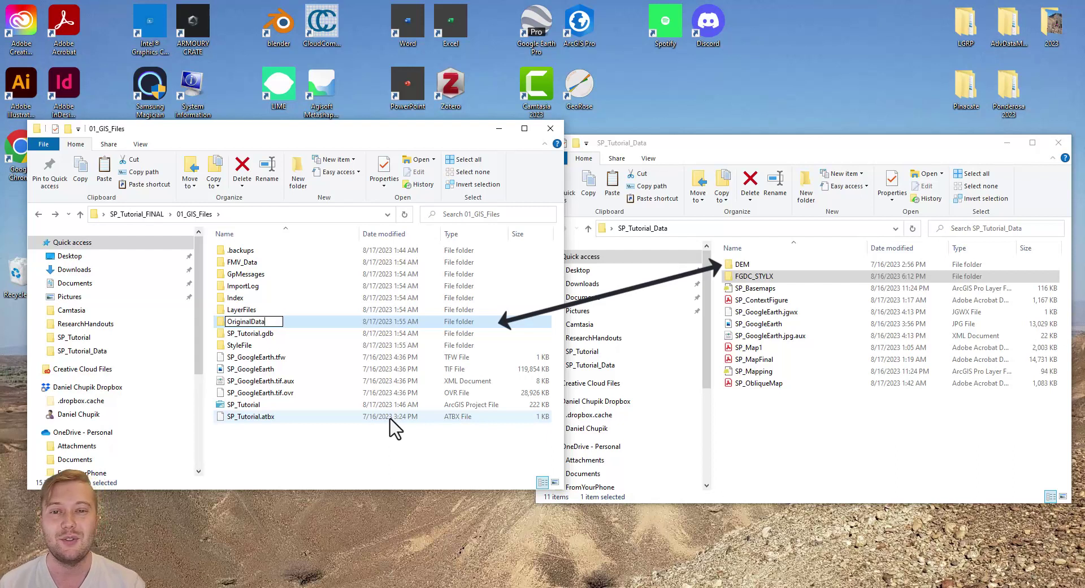
left_click(390, 435)
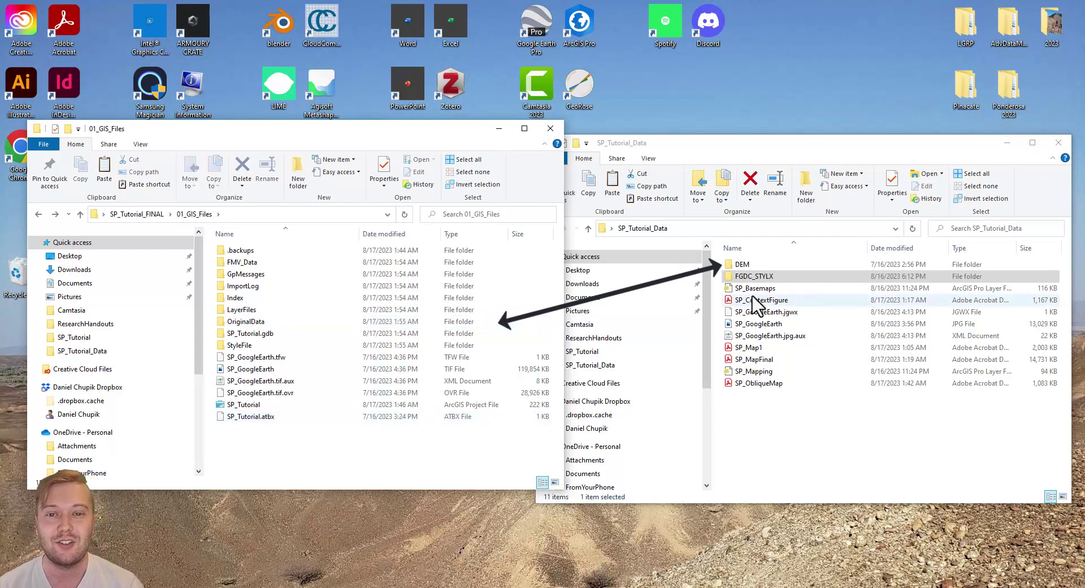
Copy the DEM folder from SP_Tutorial_Data into OriginalData.
left_click(760, 265)
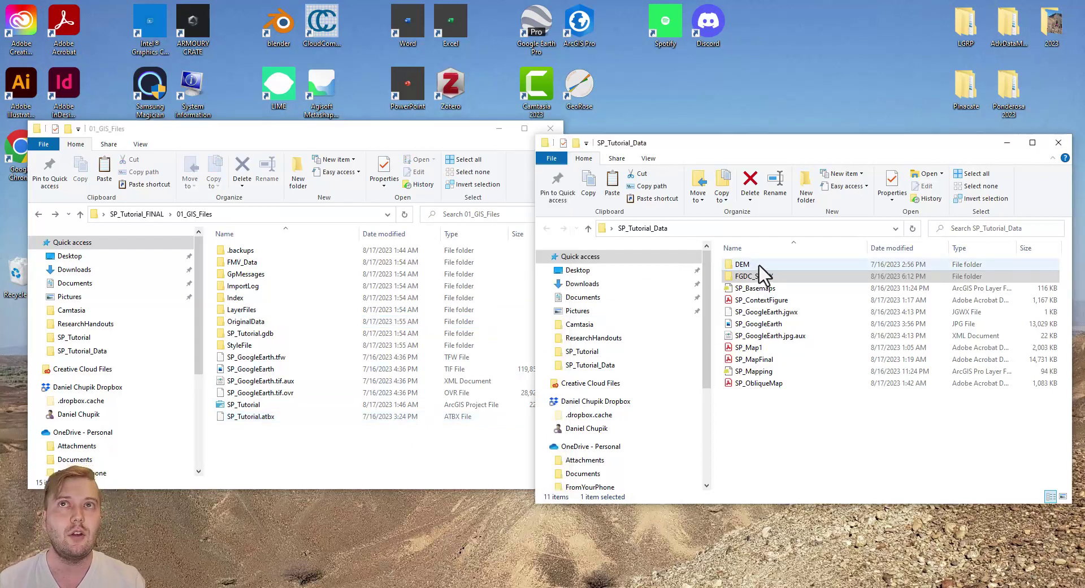
right_click(769, 267)
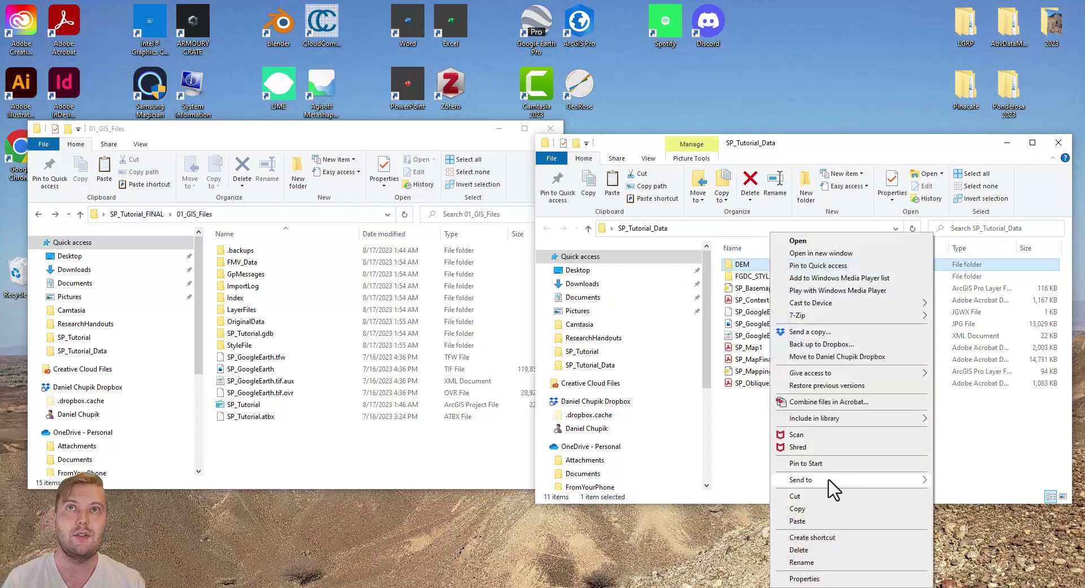
left_click(816, 519)
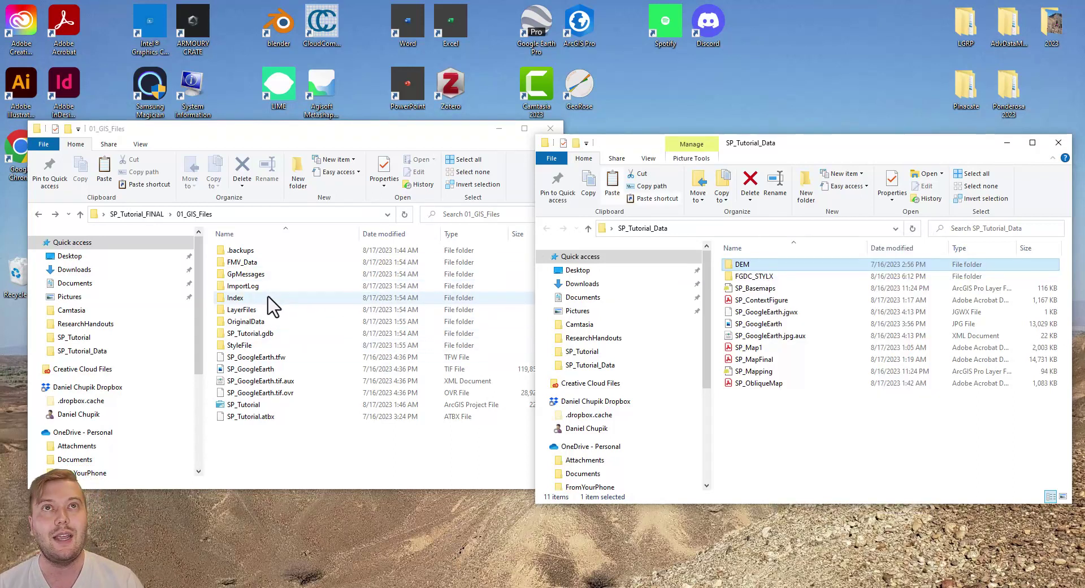
double_click(266, 322)
right_click(279, 280)
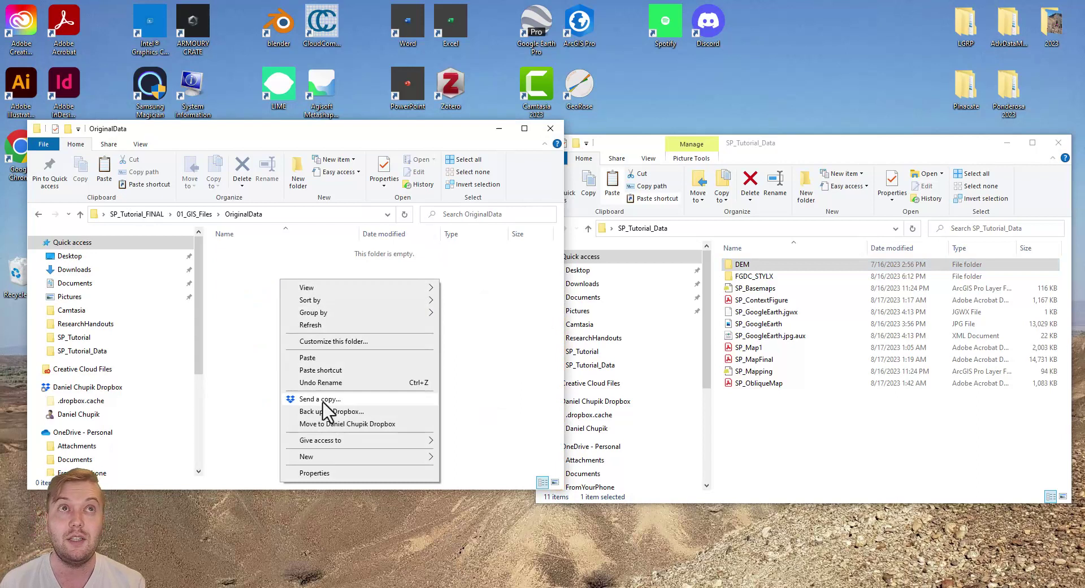
left_click(322, 358)
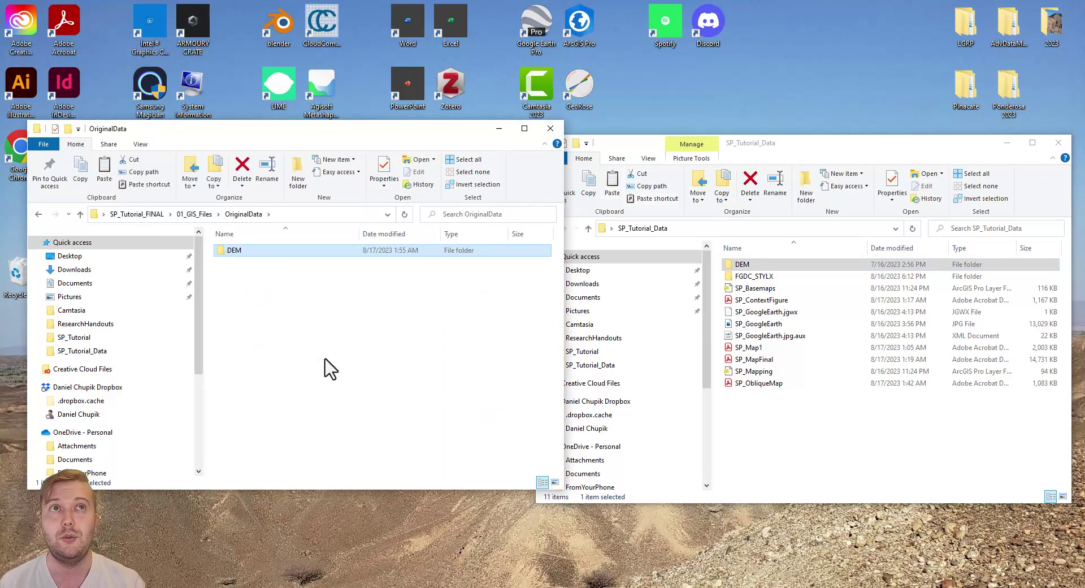
Create a 02_MapPDFs folder inside SP_Tutorial_FINAL.
right_click(286, 272)
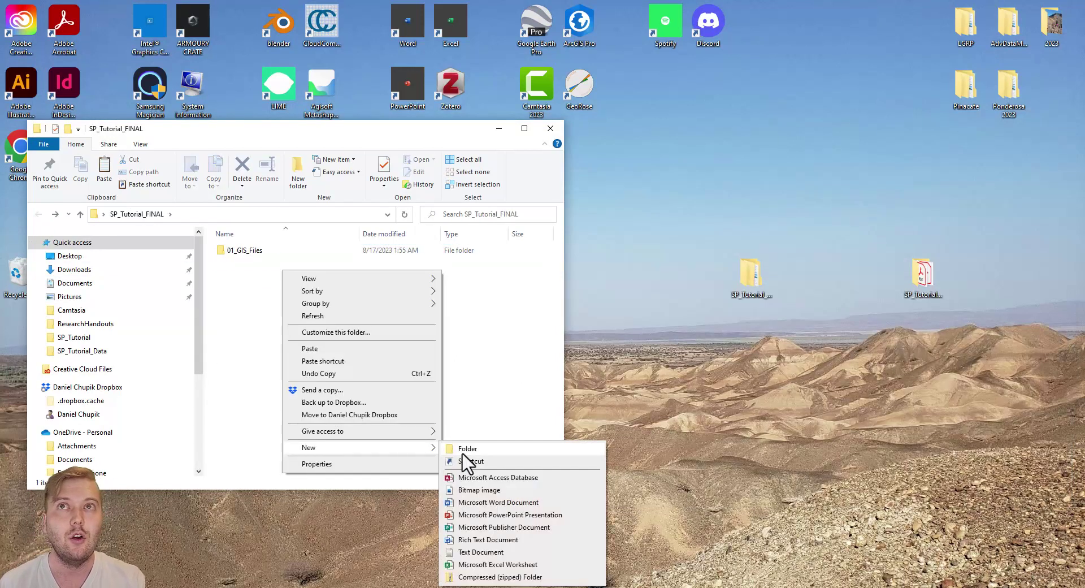
left_click(467, 448)
type("02_MapPDFs")
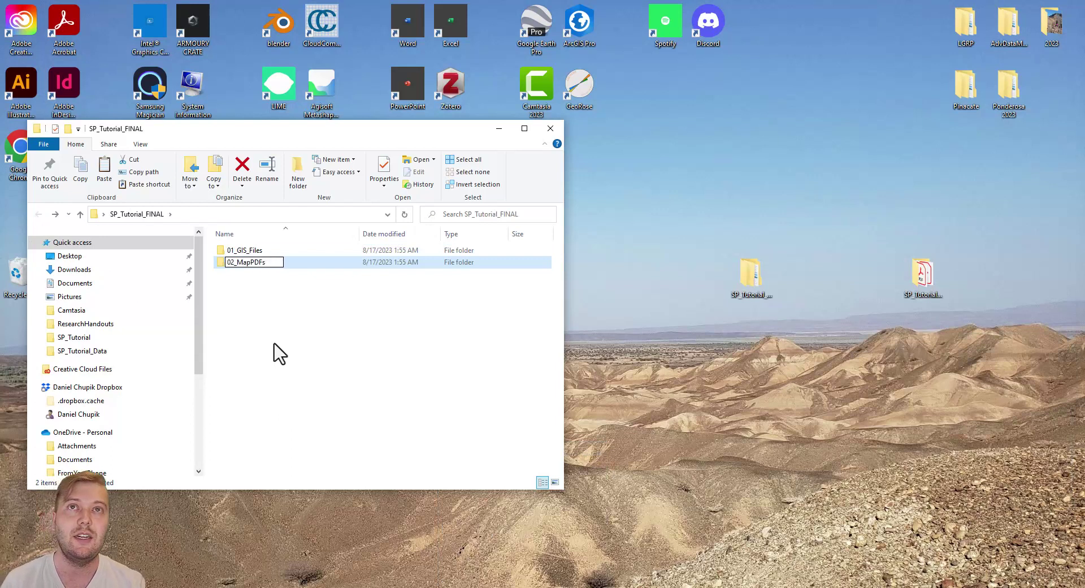
left_click(279, 354)
Open SP_Tutorial_Data on the right half, copy the SP_MapFinal PDF, and open 02_MapPDFs.
left_click(928, 279)
double_click(927, 279)
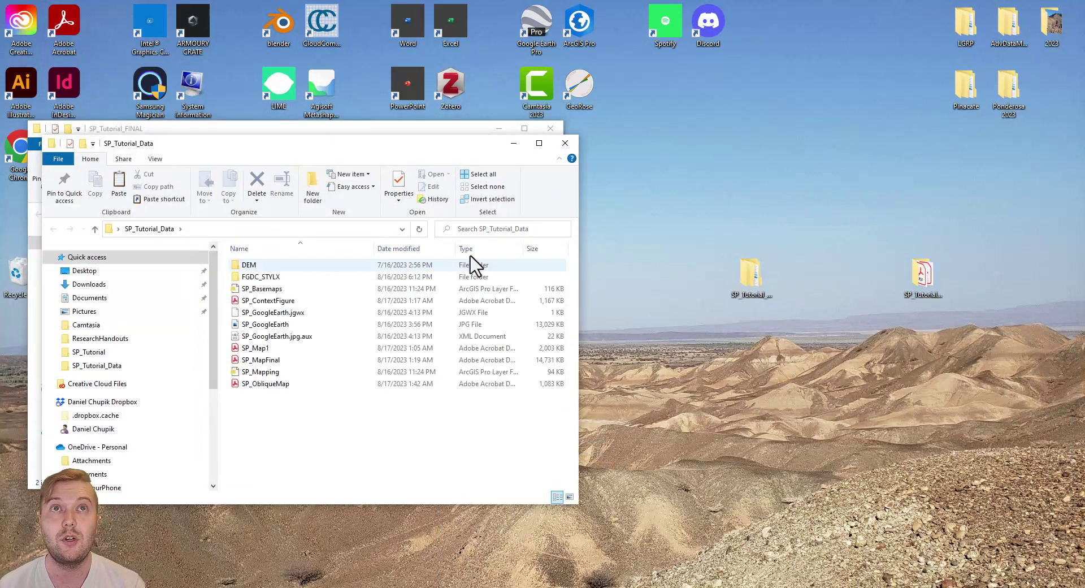
left_click_drag(226, 149, 746, 124)
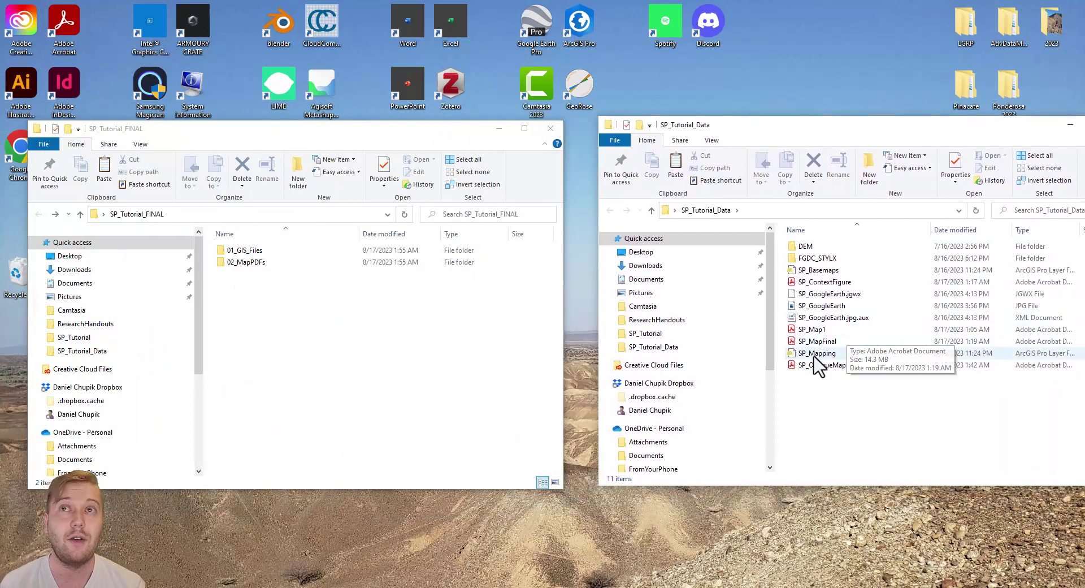
left_click(838, 341)
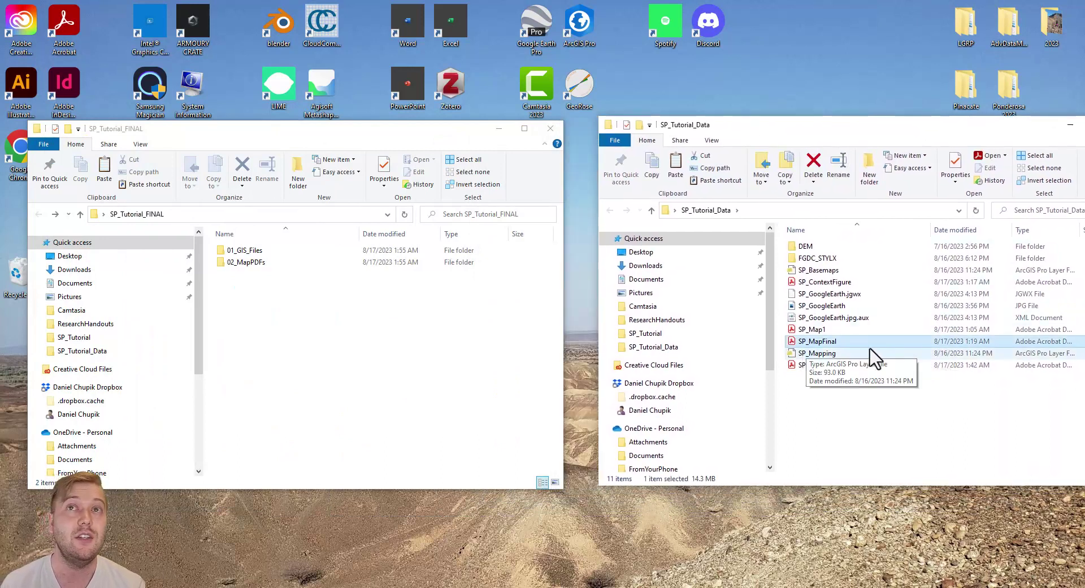
left_click_drag(839, 342, 780, 356)
right_click(829, 343)
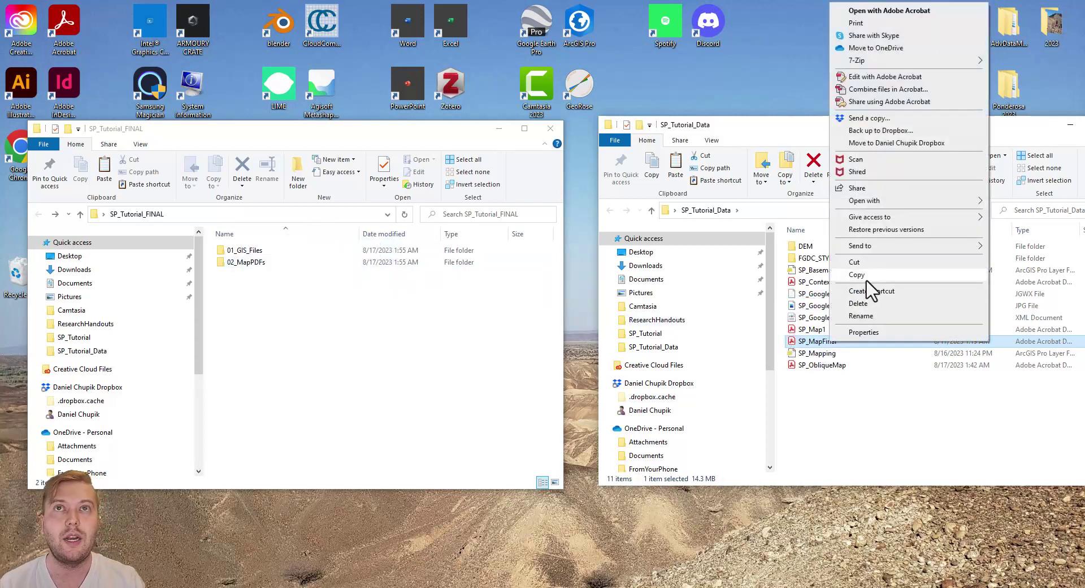
left_click(859, 275)
double_click(291, 262)
right_click(317, 284)
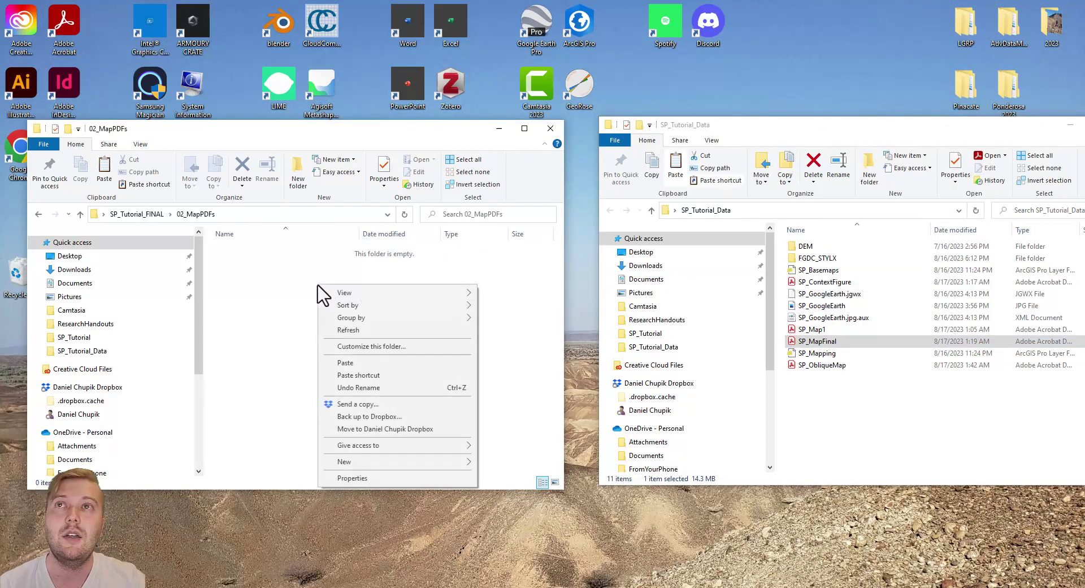
Paste the SP_MapFinal PDF into the 02_MapPDFs folder.
left_click(365, 366)
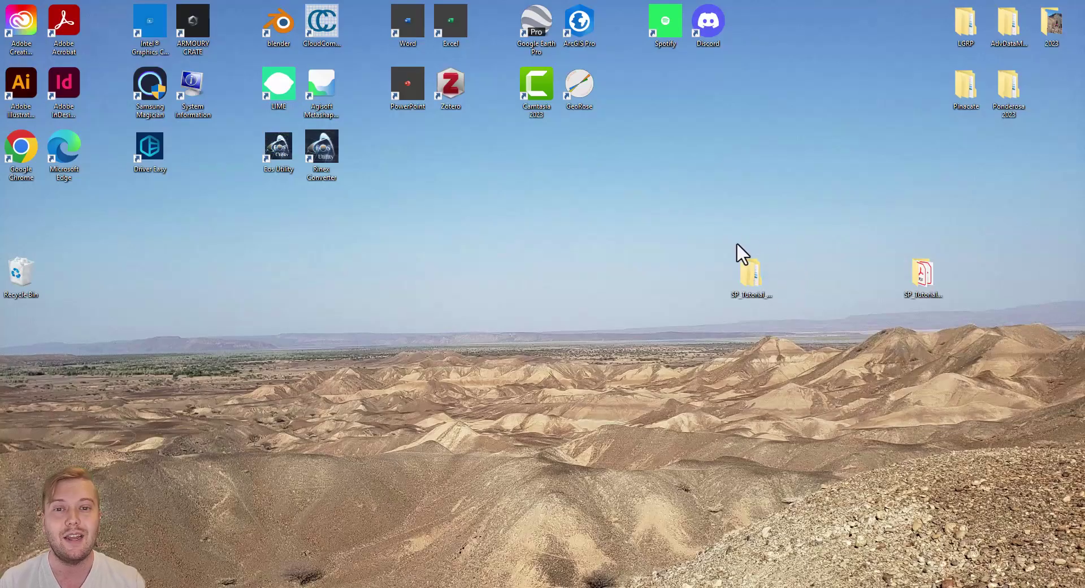
Send the SP_Tutorial_FINAL folder to a compressed (zipped) folder on the desktop.
right_click(747, 273)
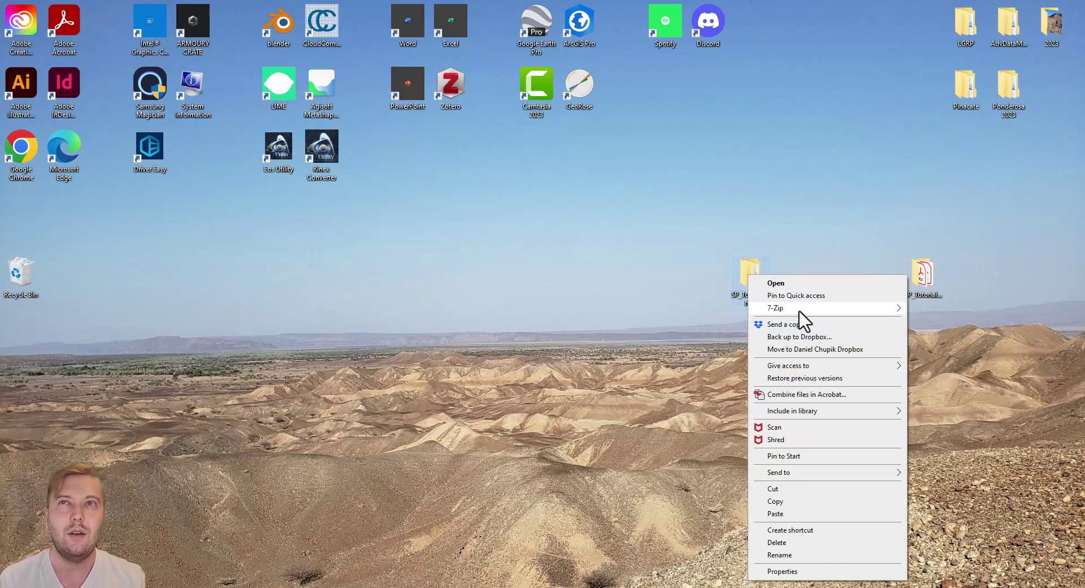
mouse_move(800, 311)
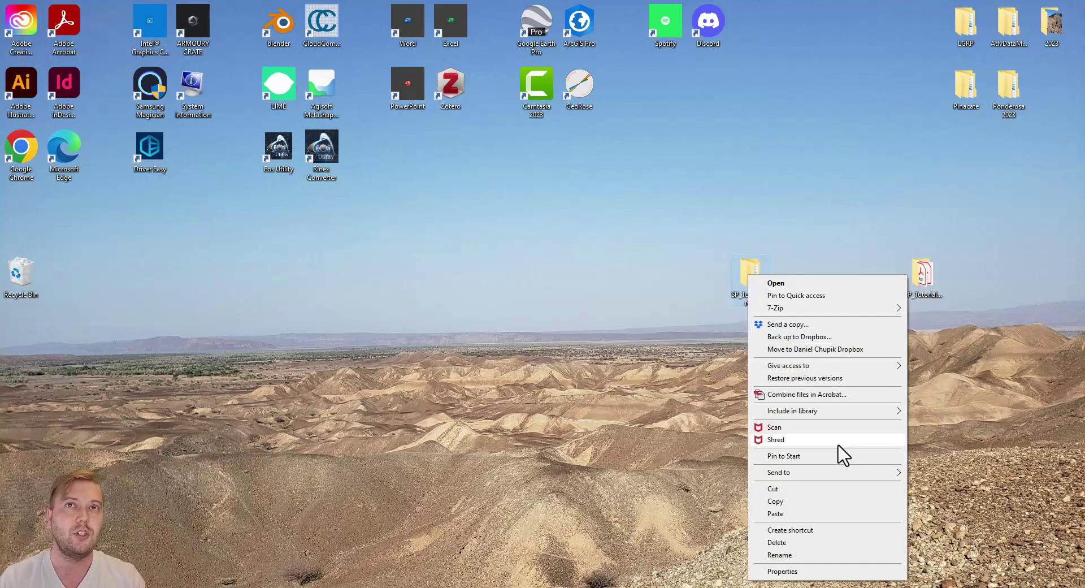
left_click(935, 489)
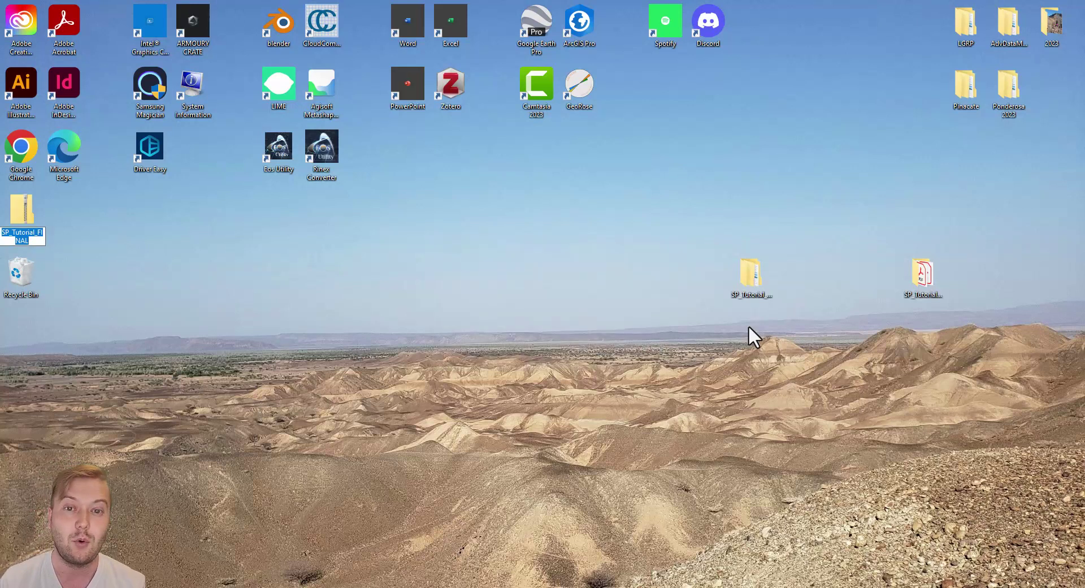
Accept the SP_Tutorial_FINAL zip name and place the archive beside the SP_Tutorial_FINAL folder on the desktop.
left_click(108, 190)
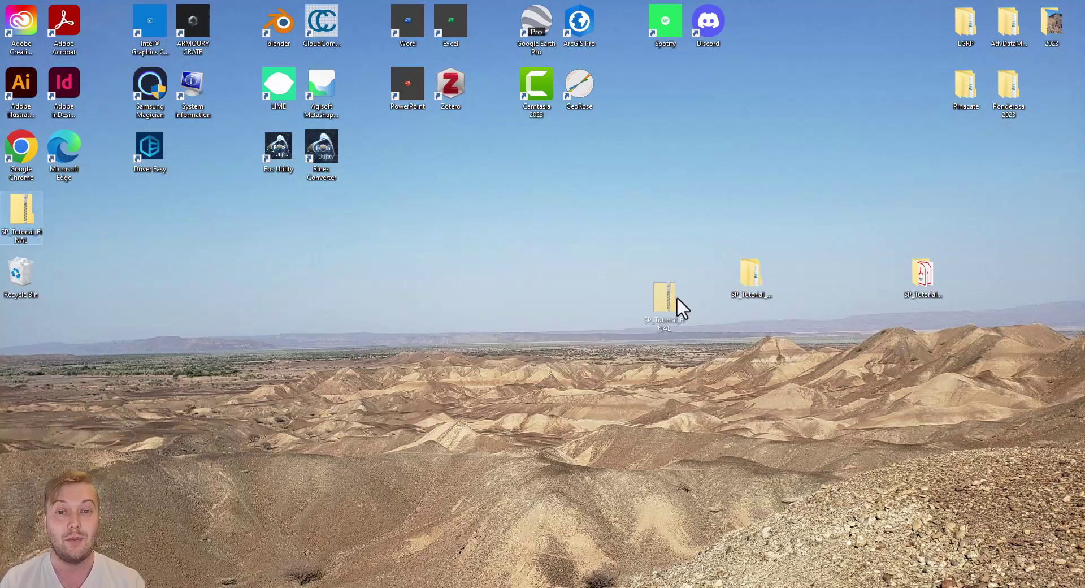
left_click_drag(703, 273, 707, 276)
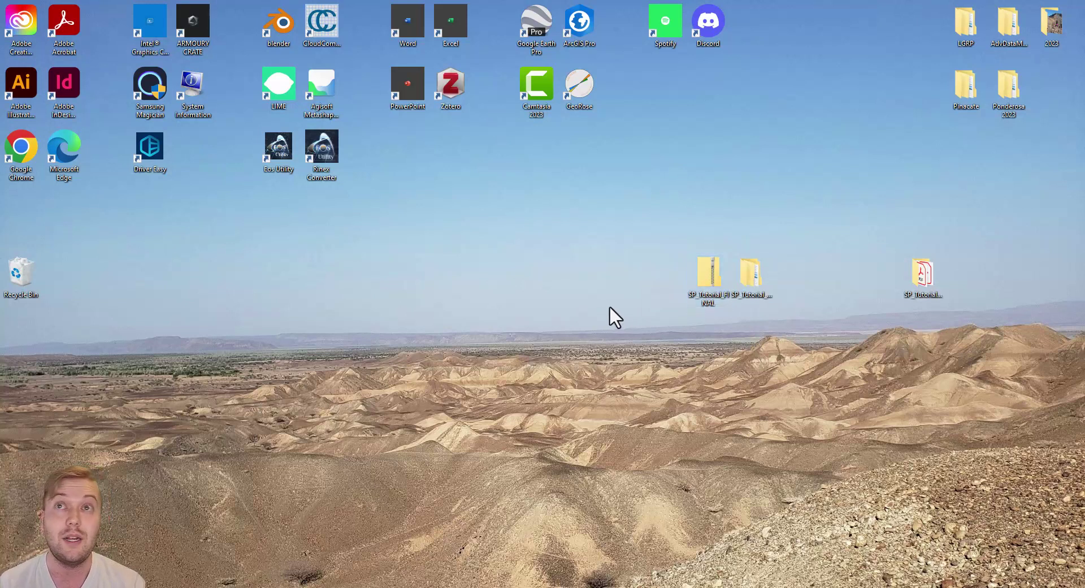